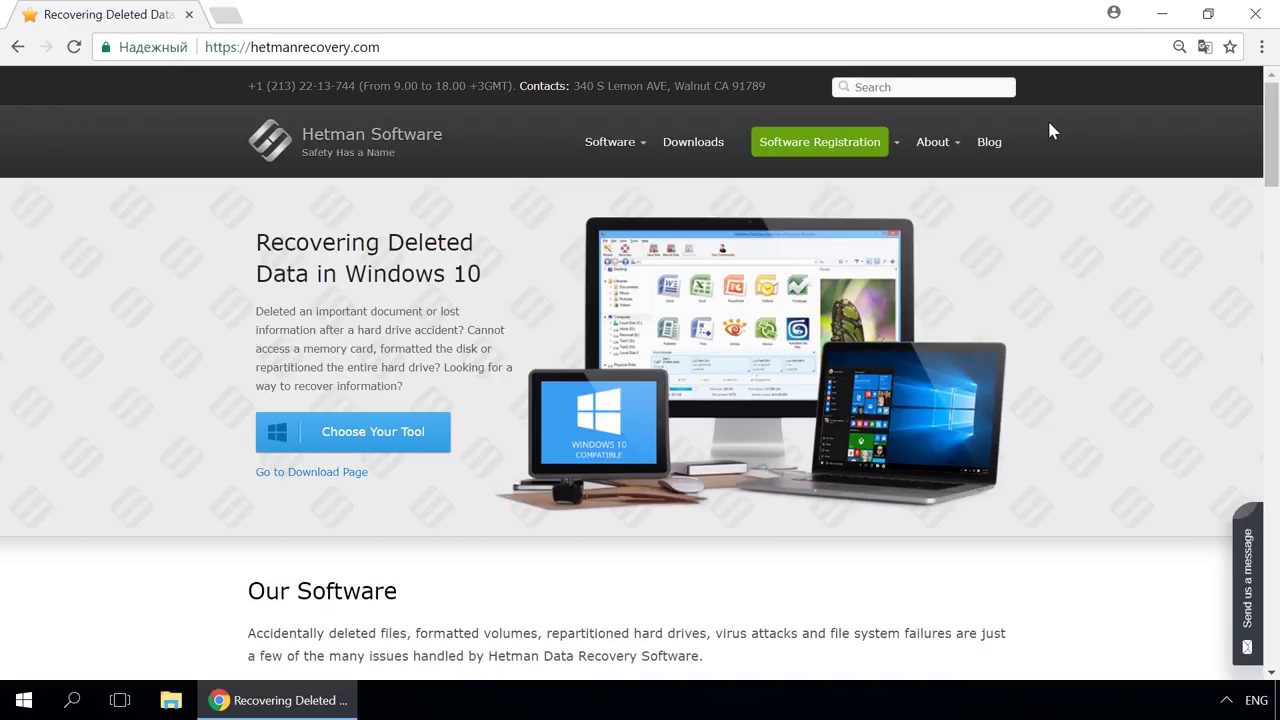
Open the Hetman Partition Recovery 2.7 product page from the Software menu
mouse_move(630, 148)
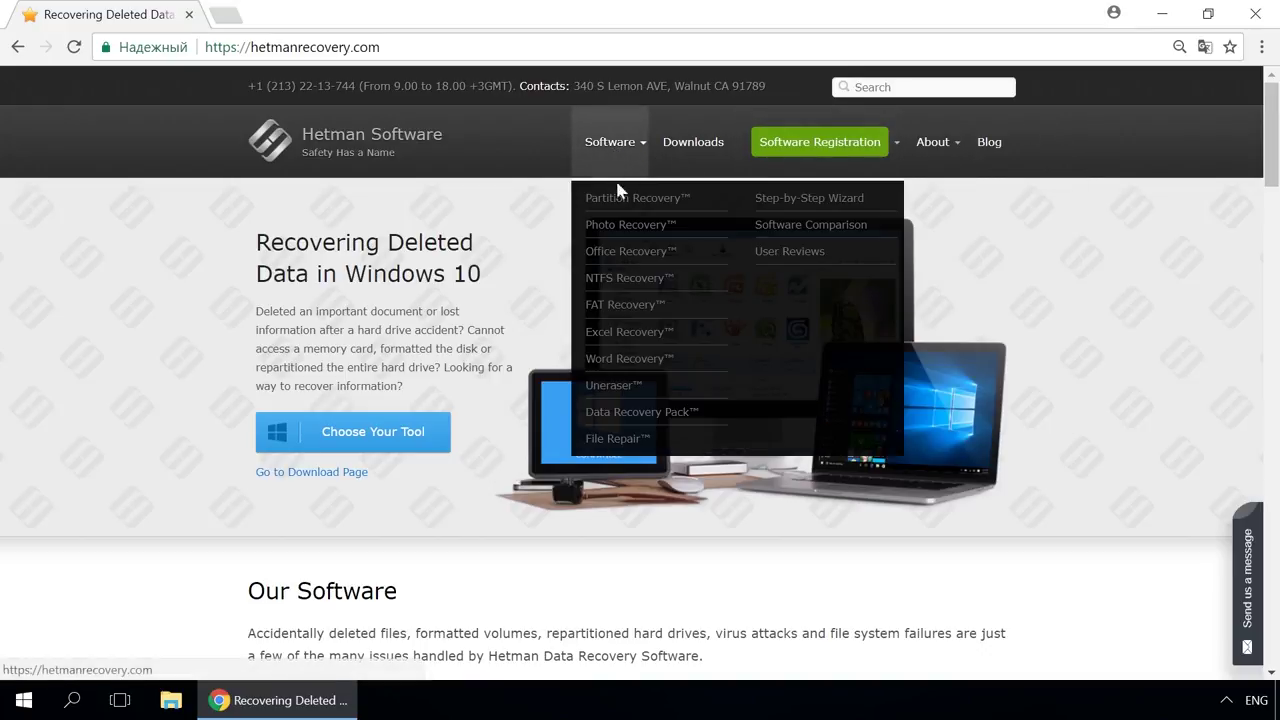
click(622, 204)
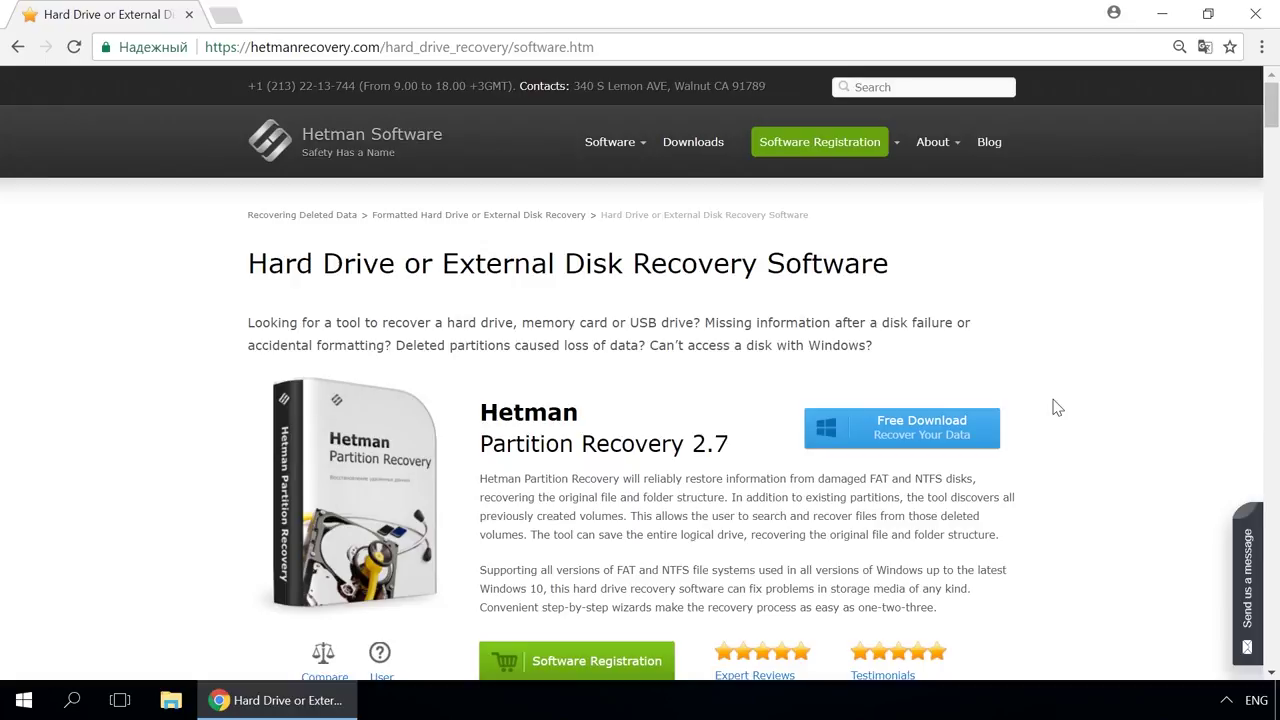
Open the blog post 'How to Create a Storage Space…'
click(989, 142)
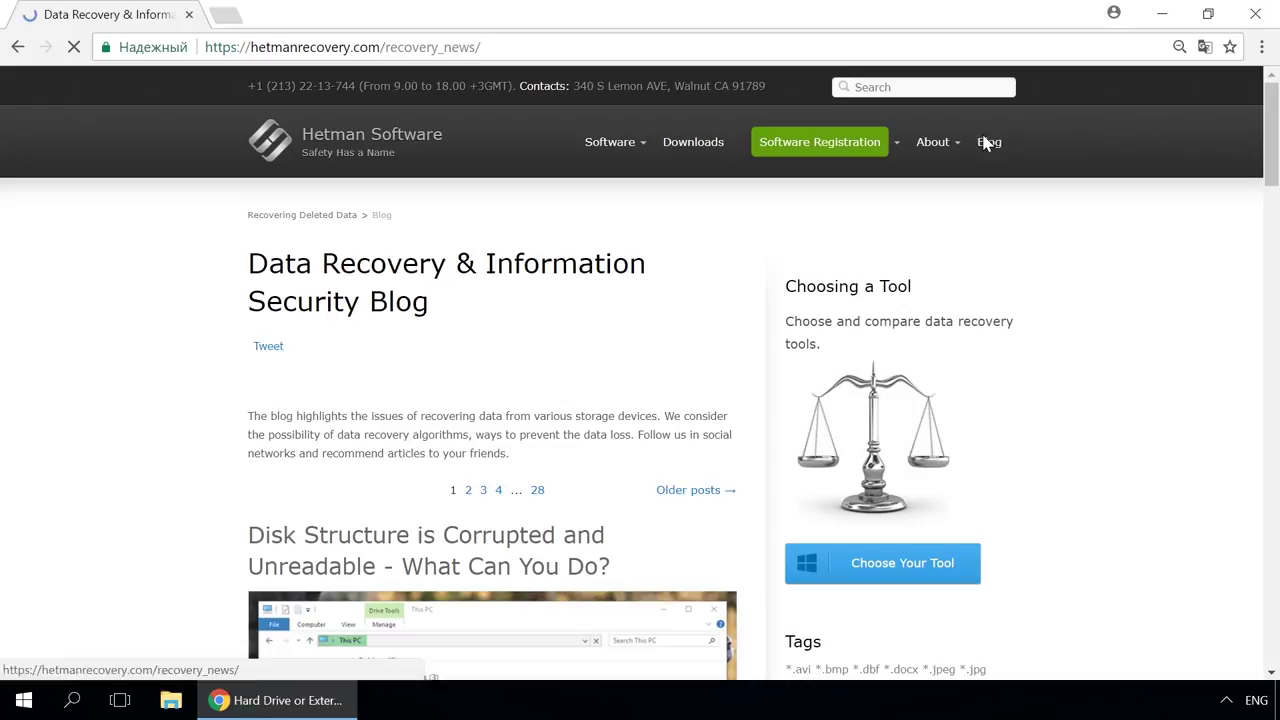
scroll(663, 317, down, 8)
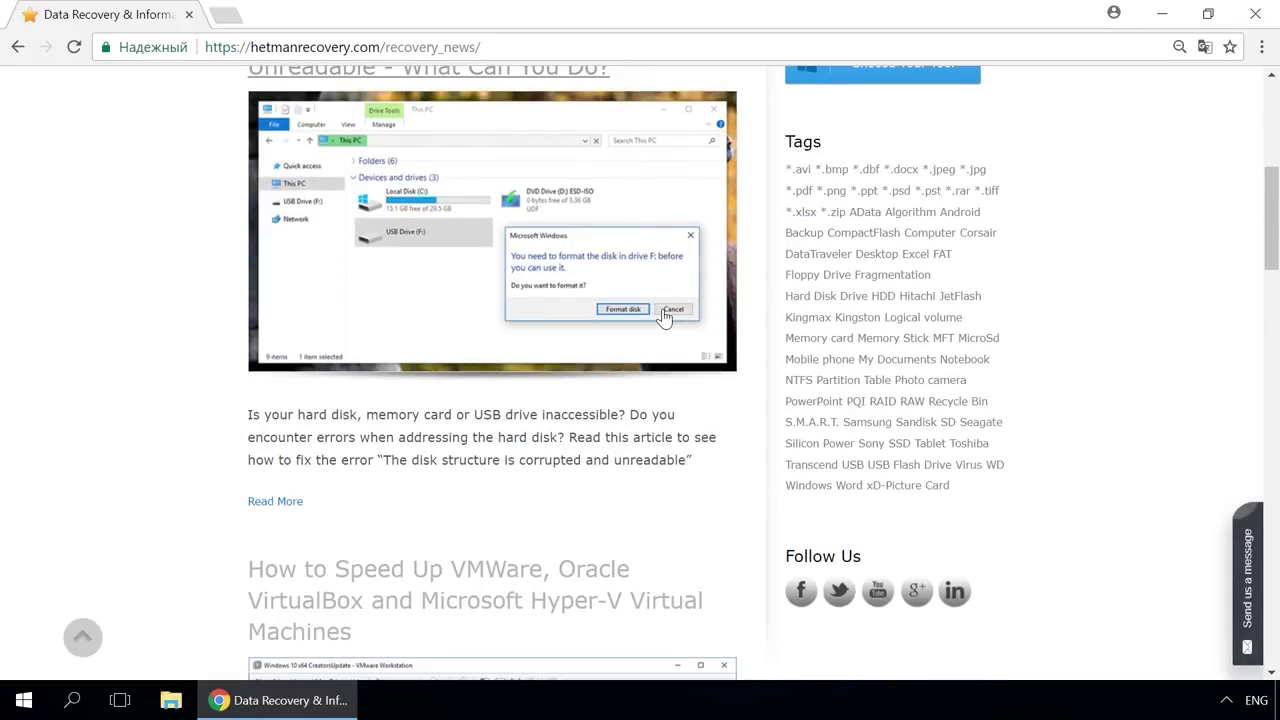
scroll(663, 317, down, 6)
click(632, 297)
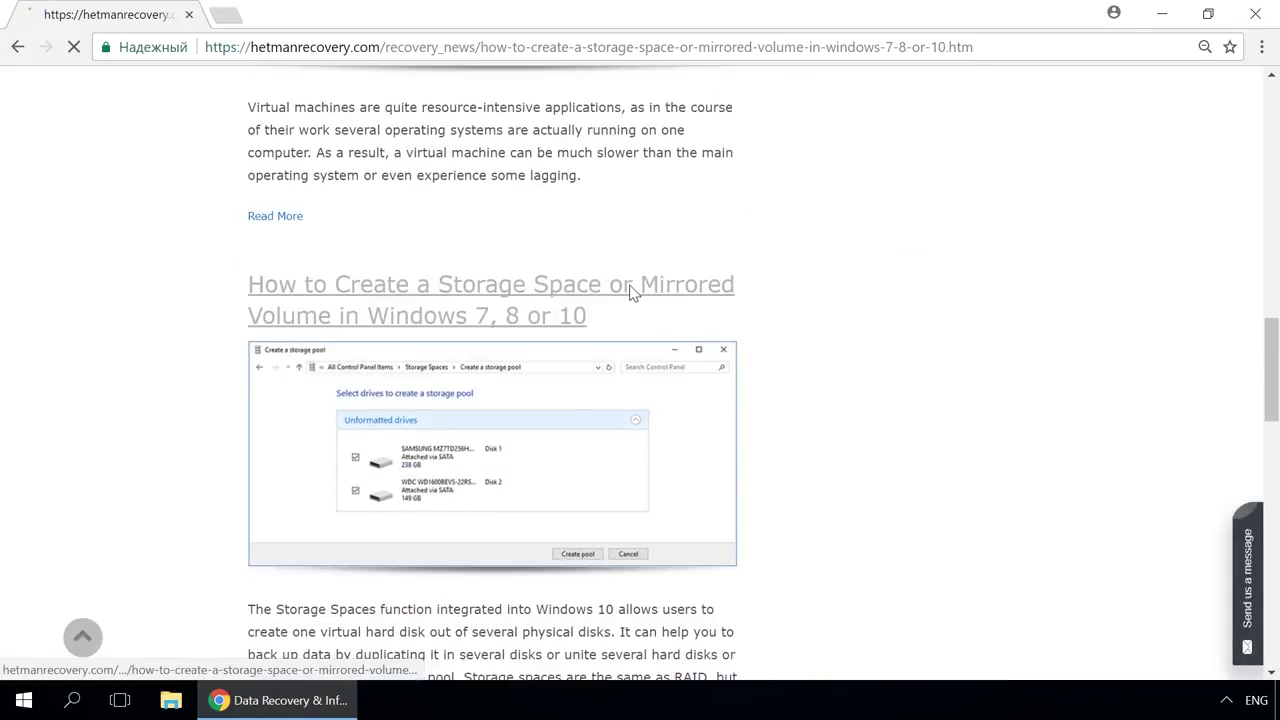
Bring up the Send us a message contact form from the article
scroll(630, 292, down, 9)
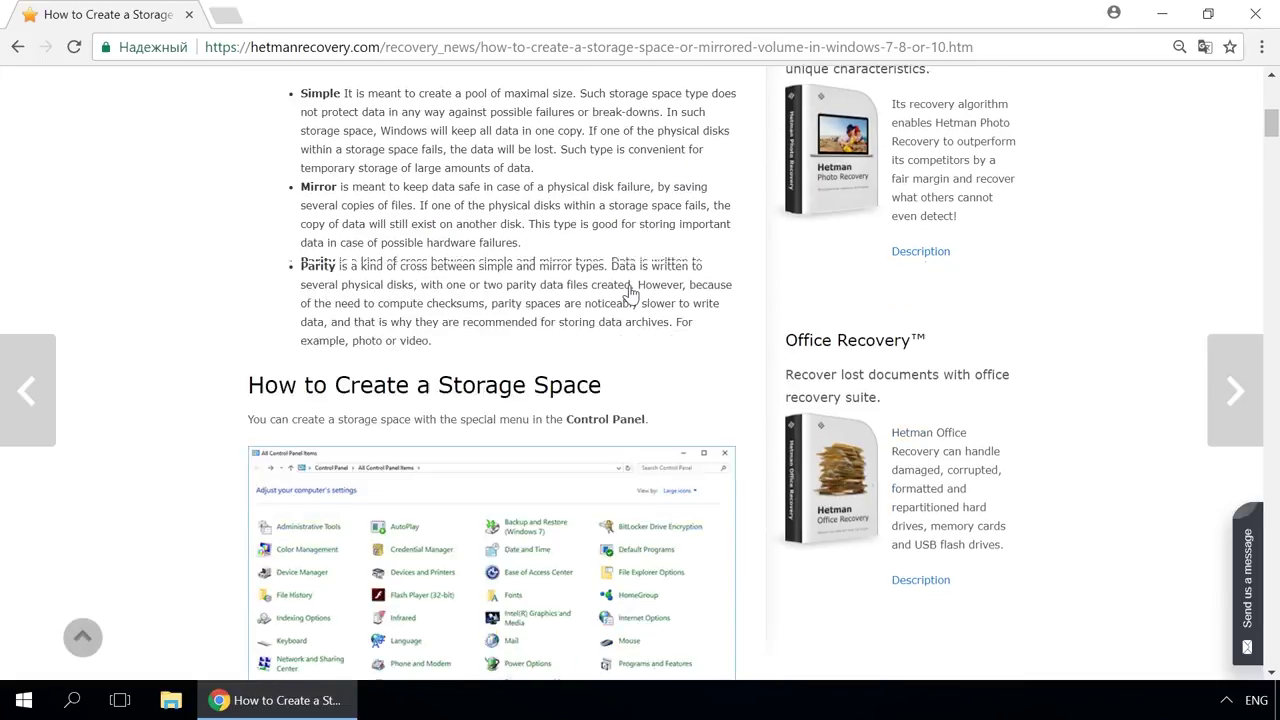
scroll(630, 292, down, 2)
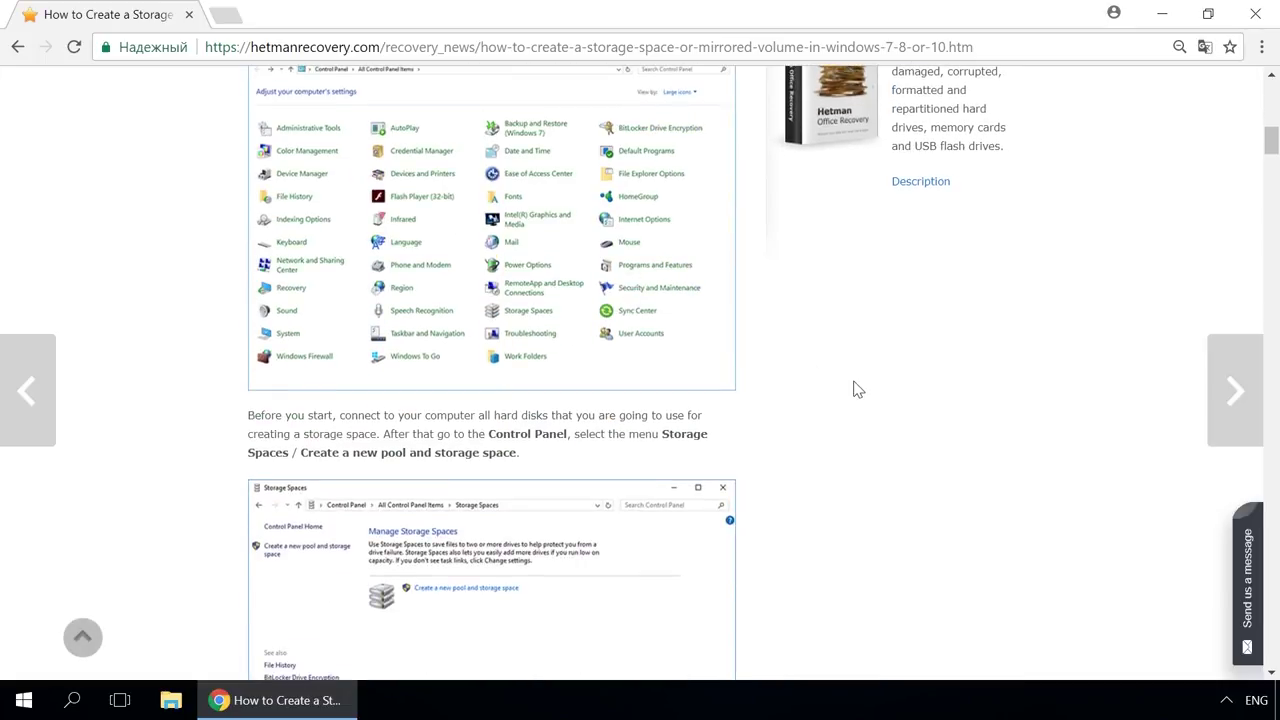
click(1250, 565)
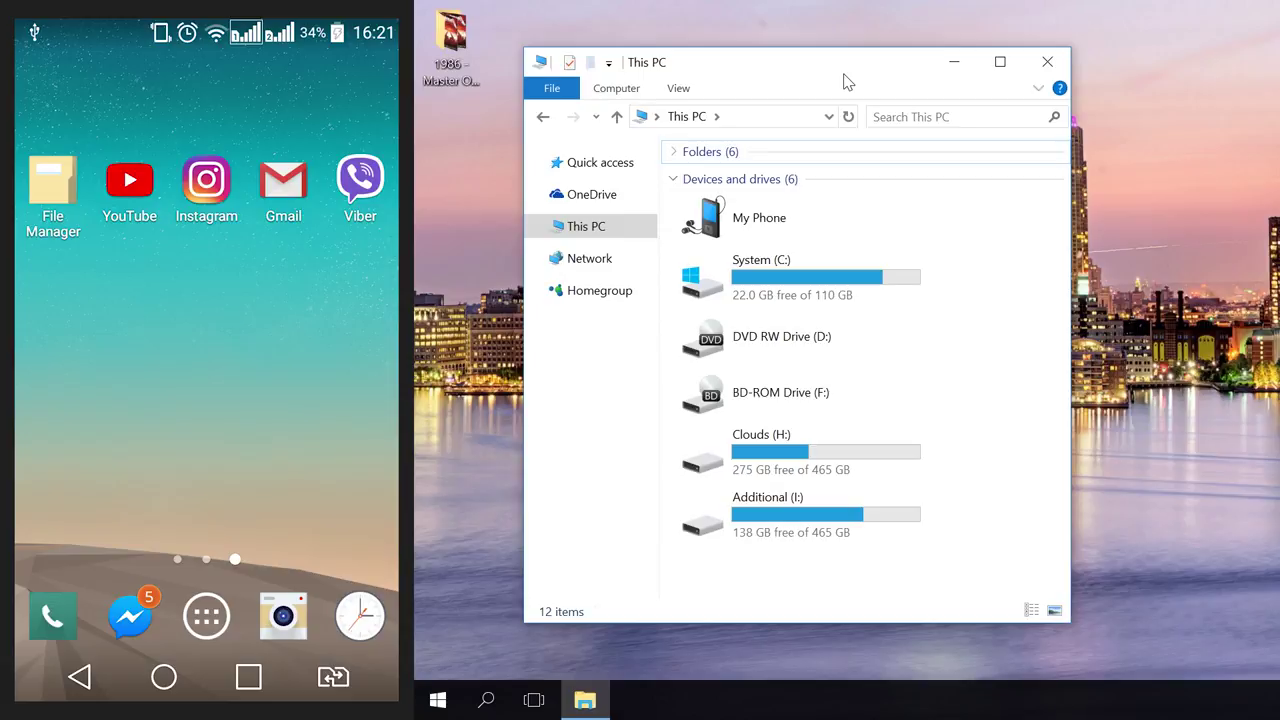
Copy the '1986 - Master Of Puppets' desktop folder into My Phone > SD card > Music
click(776, 212)
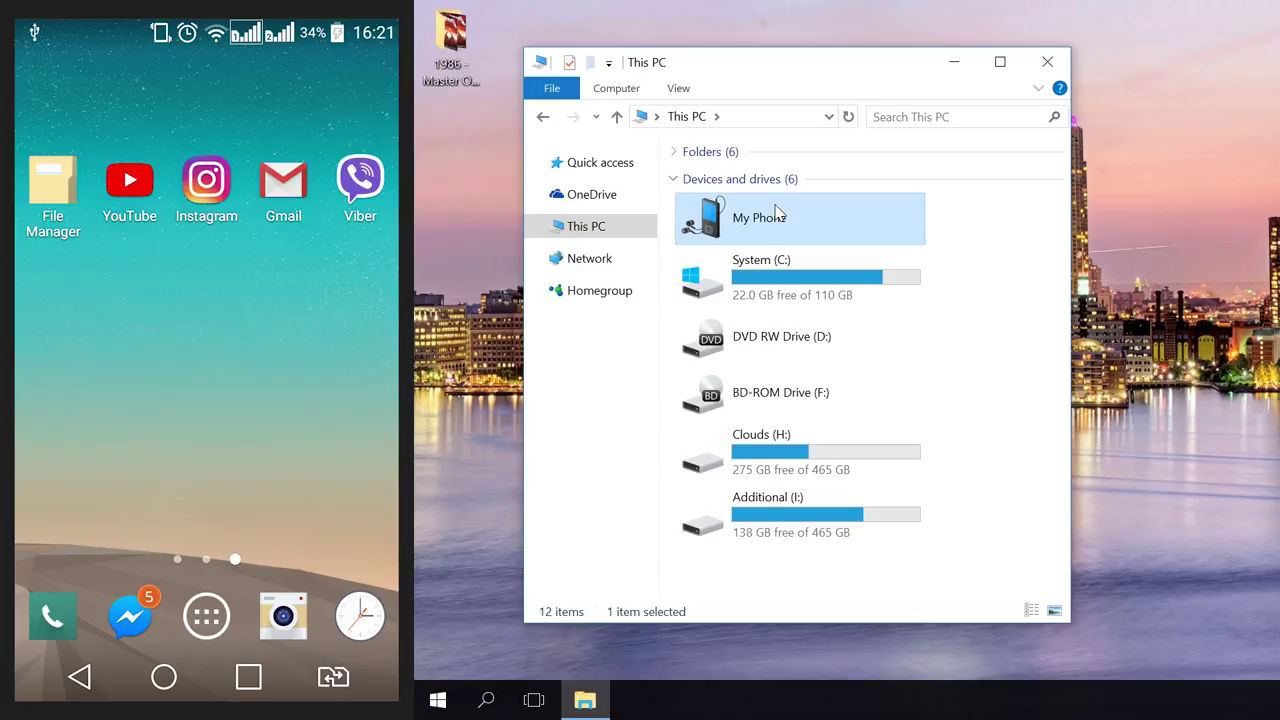
double_click(776, 212)
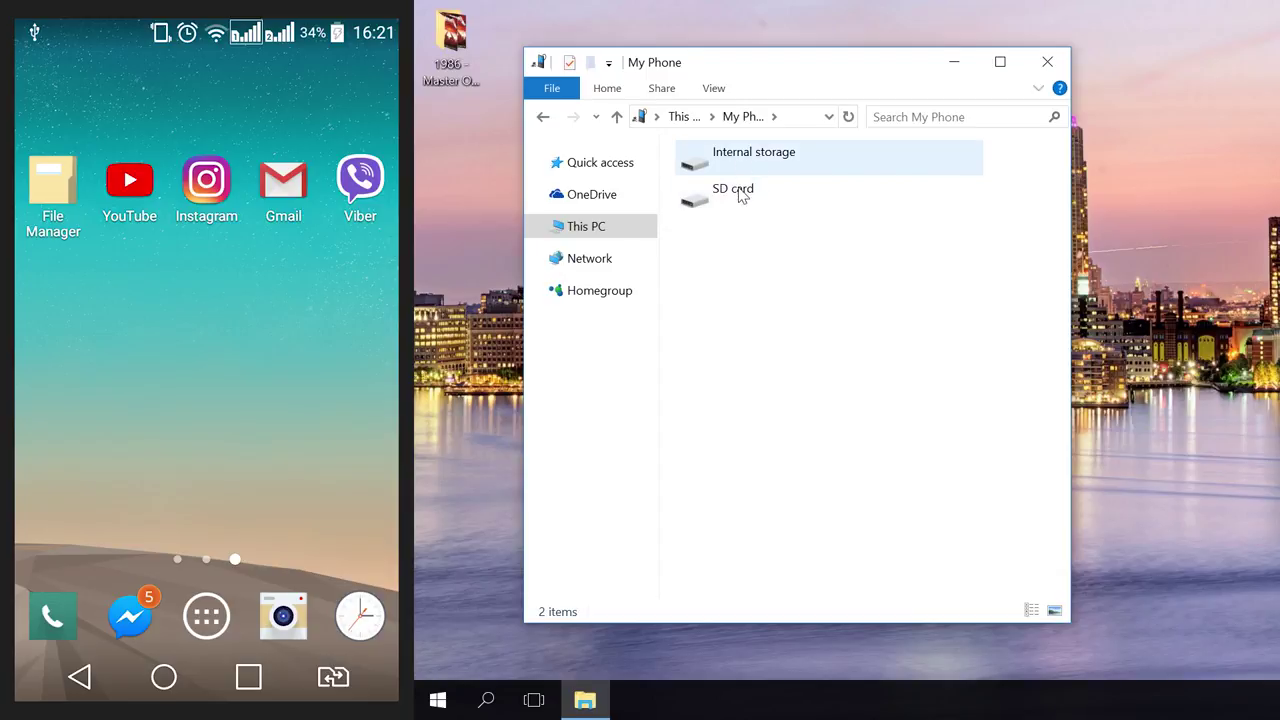
double_click(740, 195)
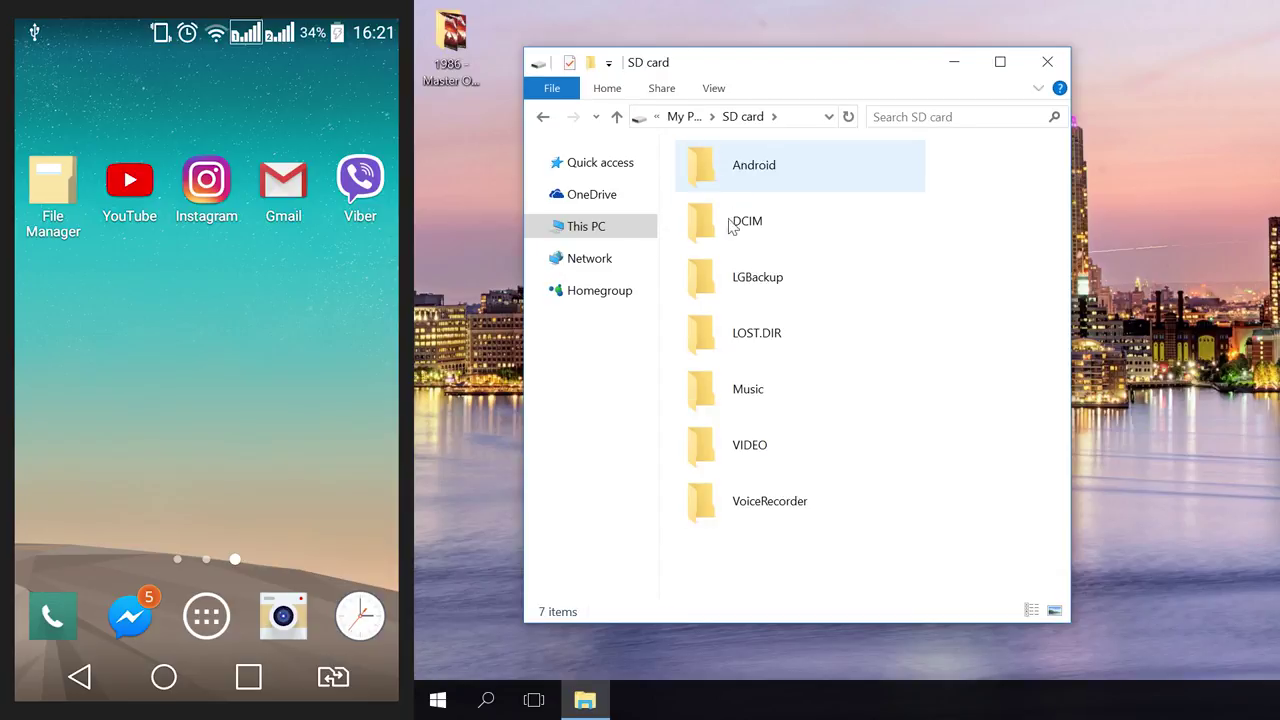
double_click(735, 389)
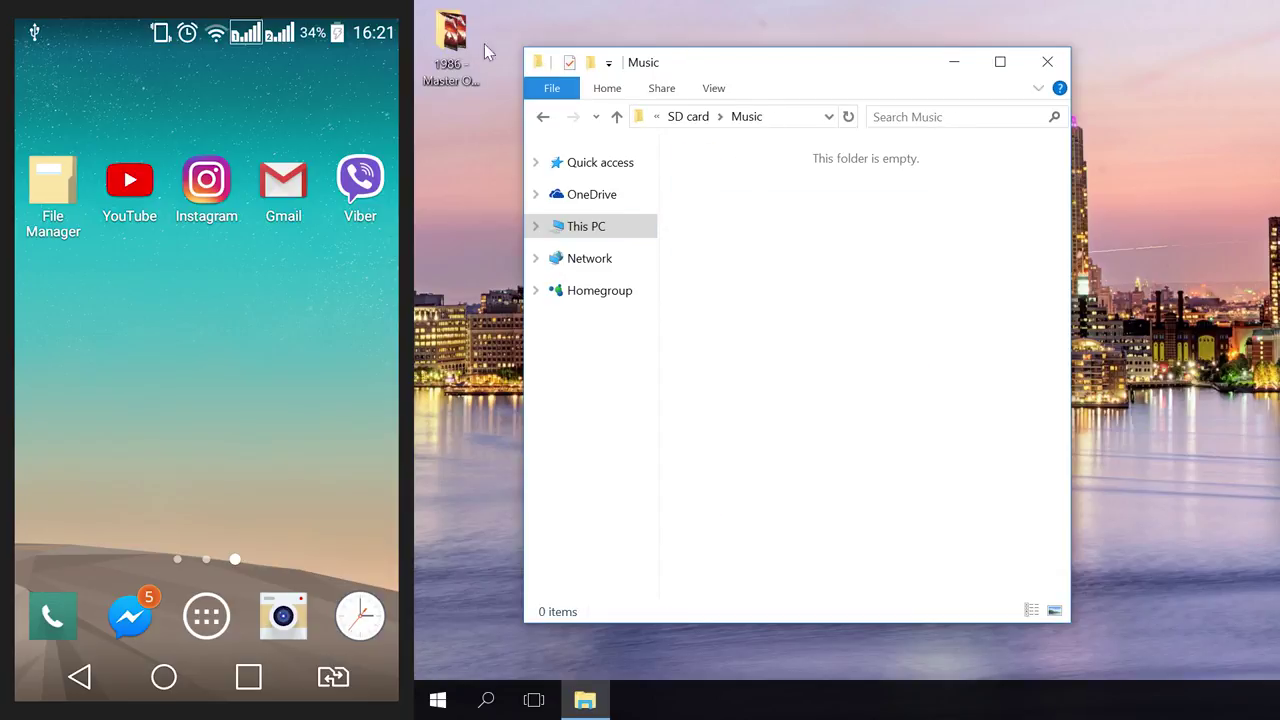
drag(453, 45, 733, 245)
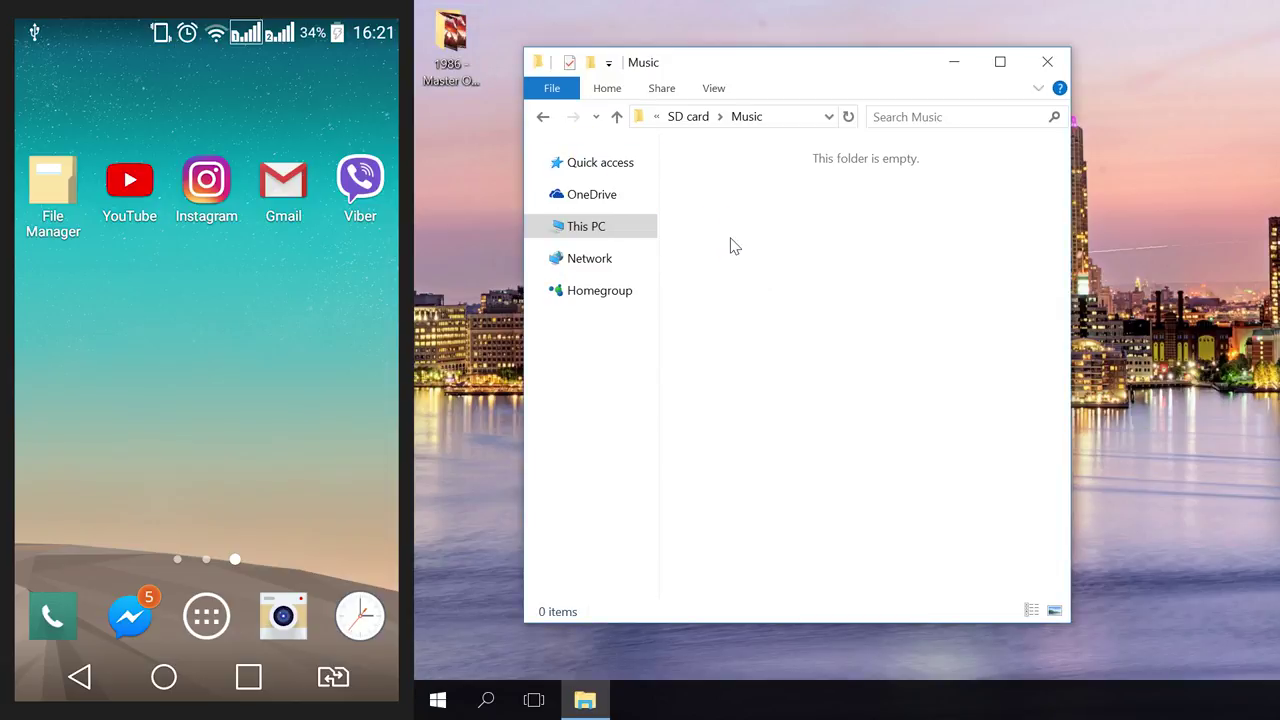
drag(974, 271, 738, 253)
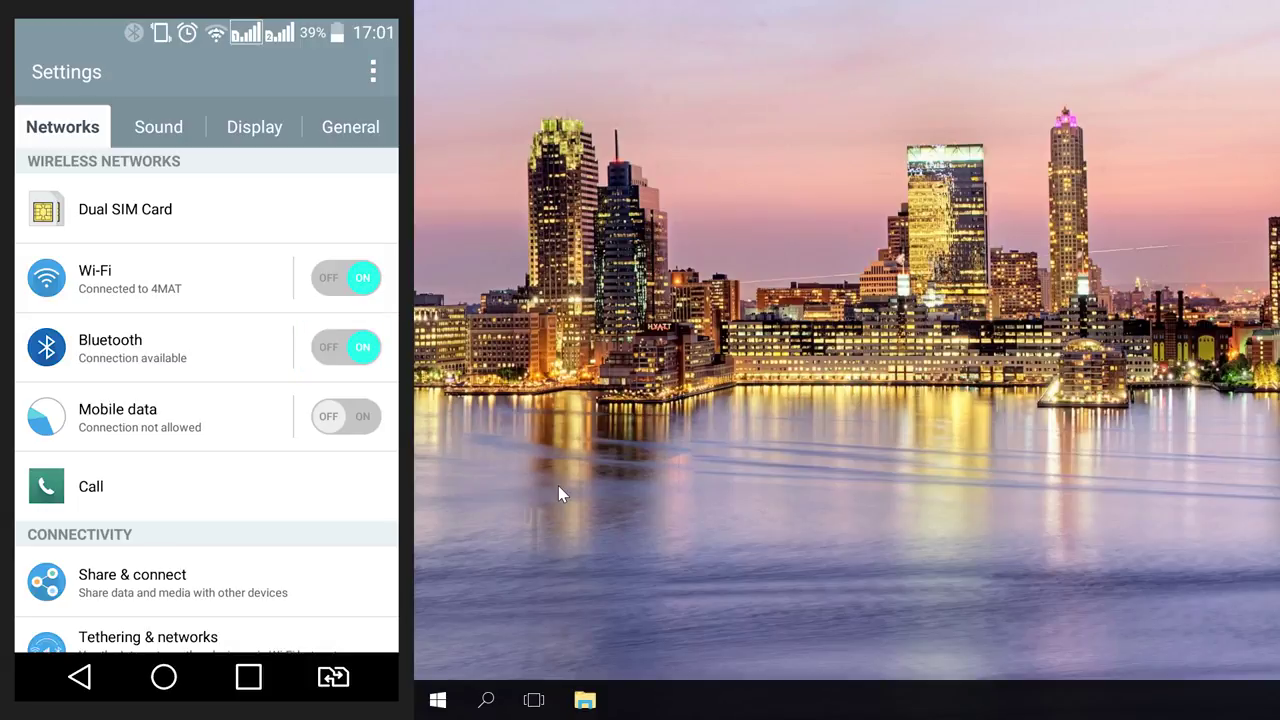
Search 'blue' for Bluetooth and other devices settings, then start adding a Bluetooth device
click(486, 702)
text(blue)
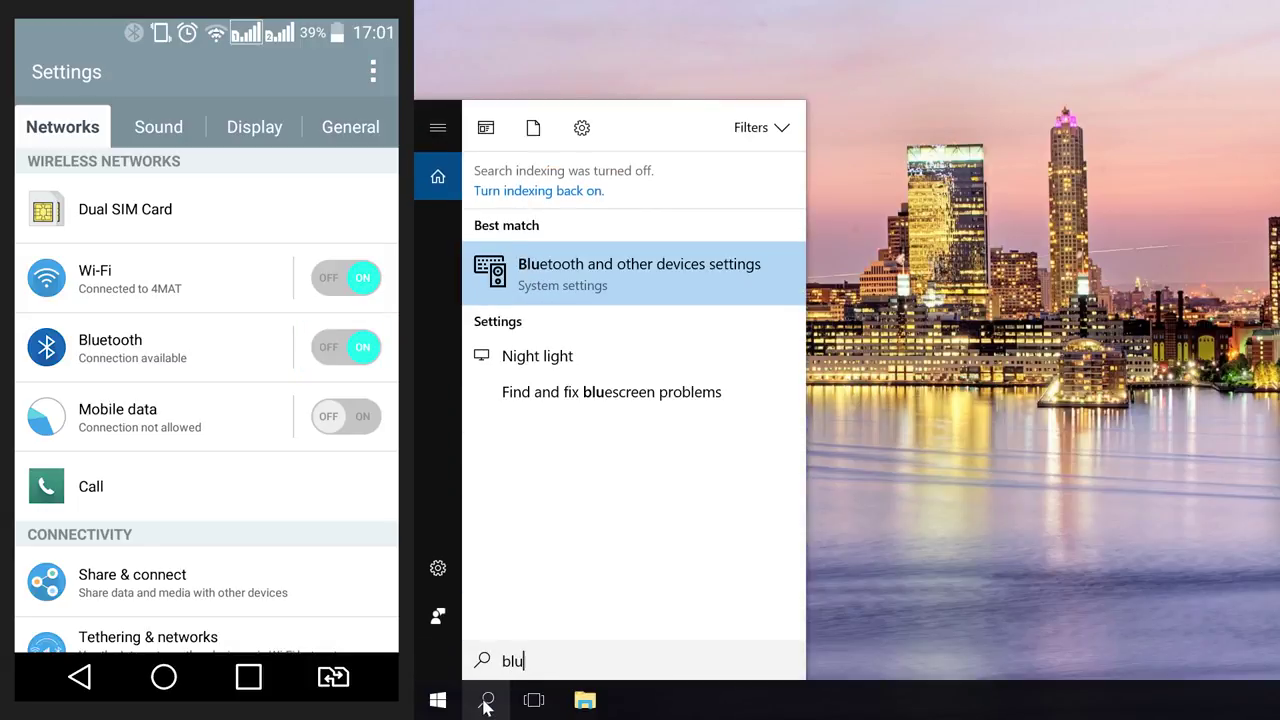
click(607, 263)
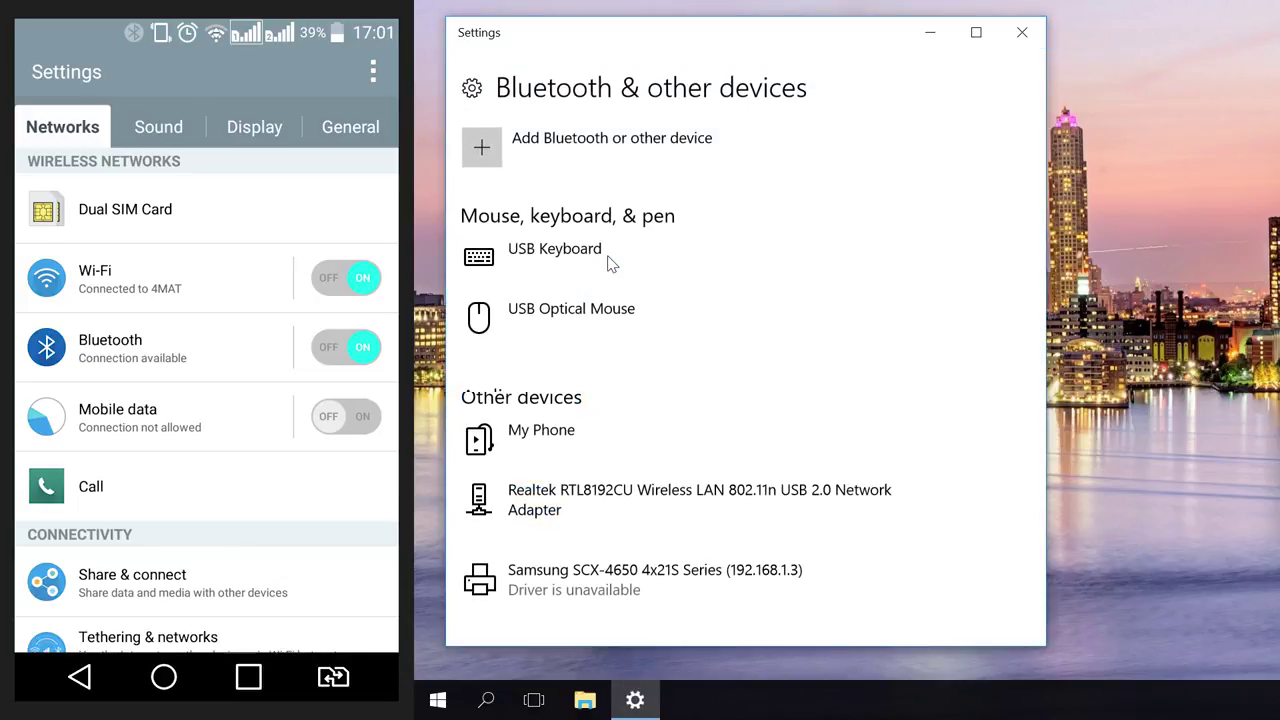
click(578, 144)
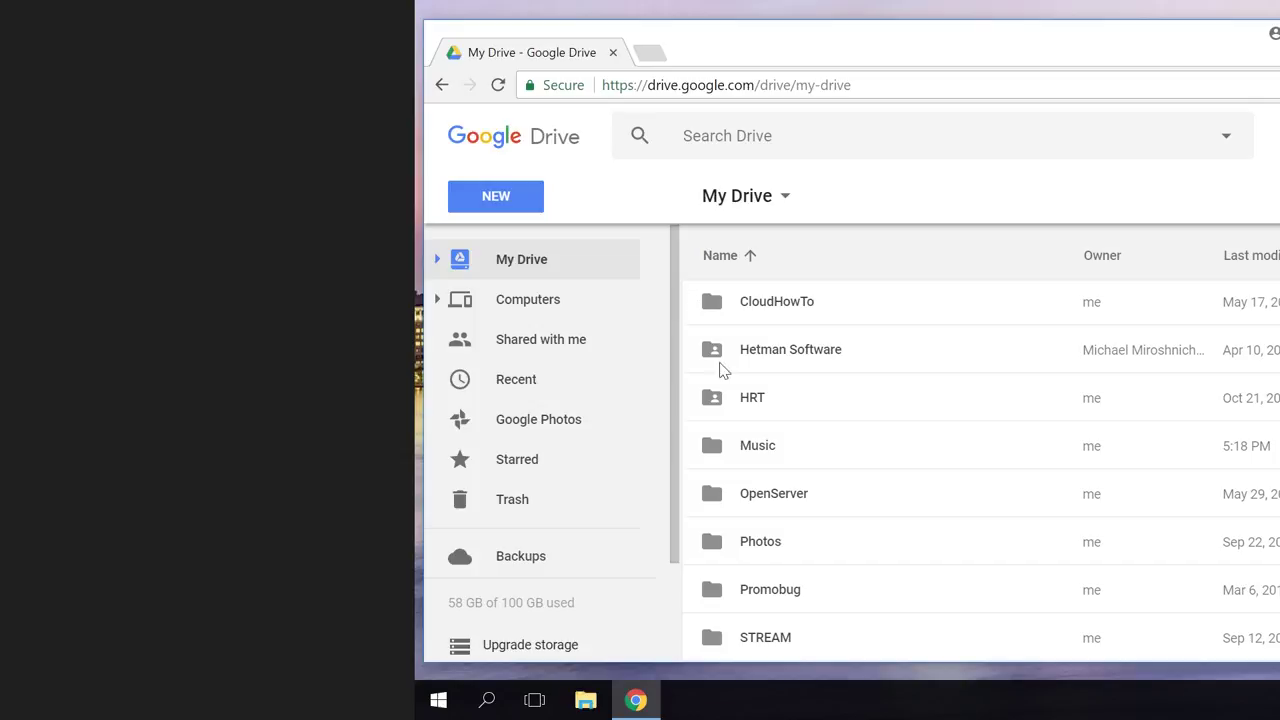
Open the Music folder in My Drive
double_click(716, 452)
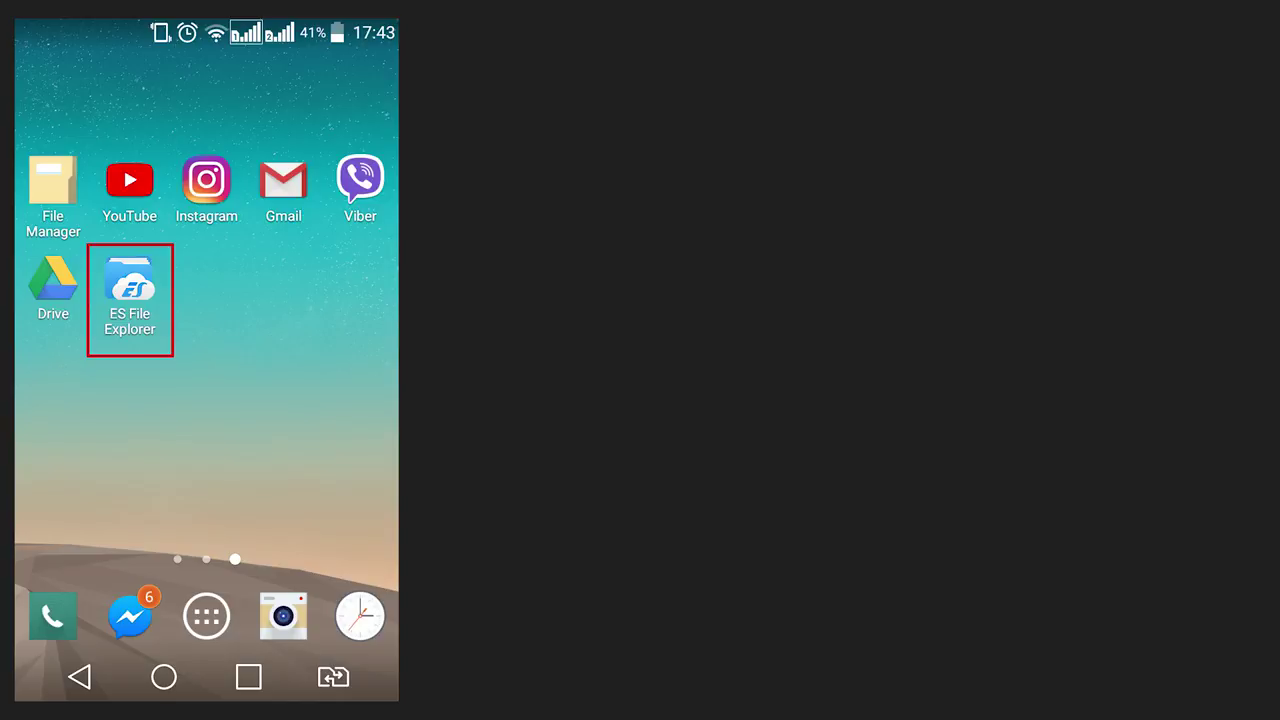
Turn on ES File Explorer's View on PC, which offers ftp://192.168.1.67:3721/
click(130, 285)
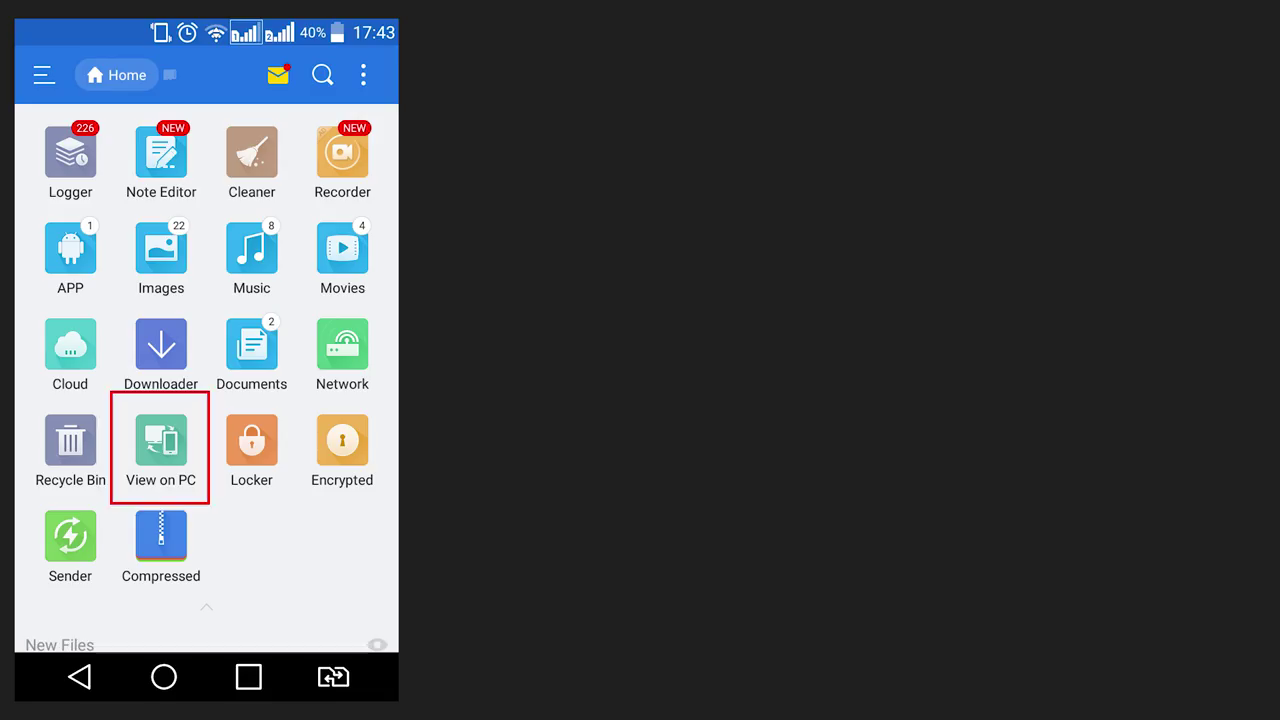
click(160, 445)
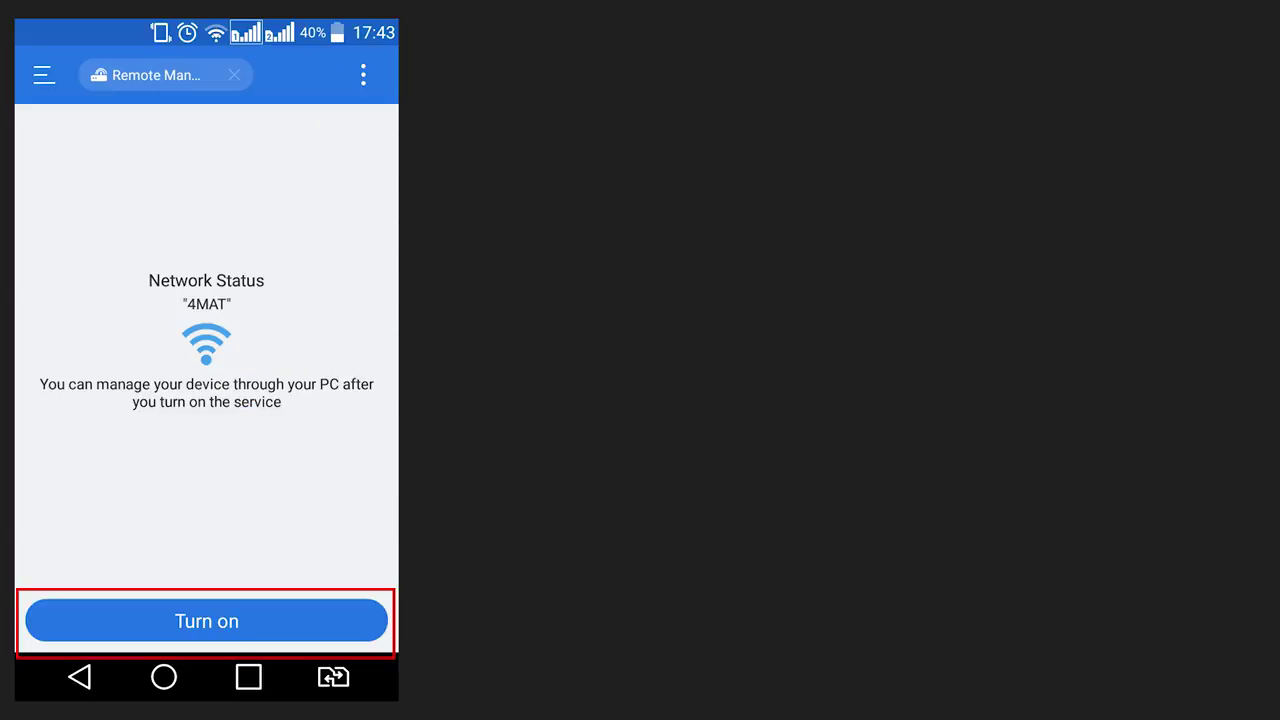
click(206, 621)
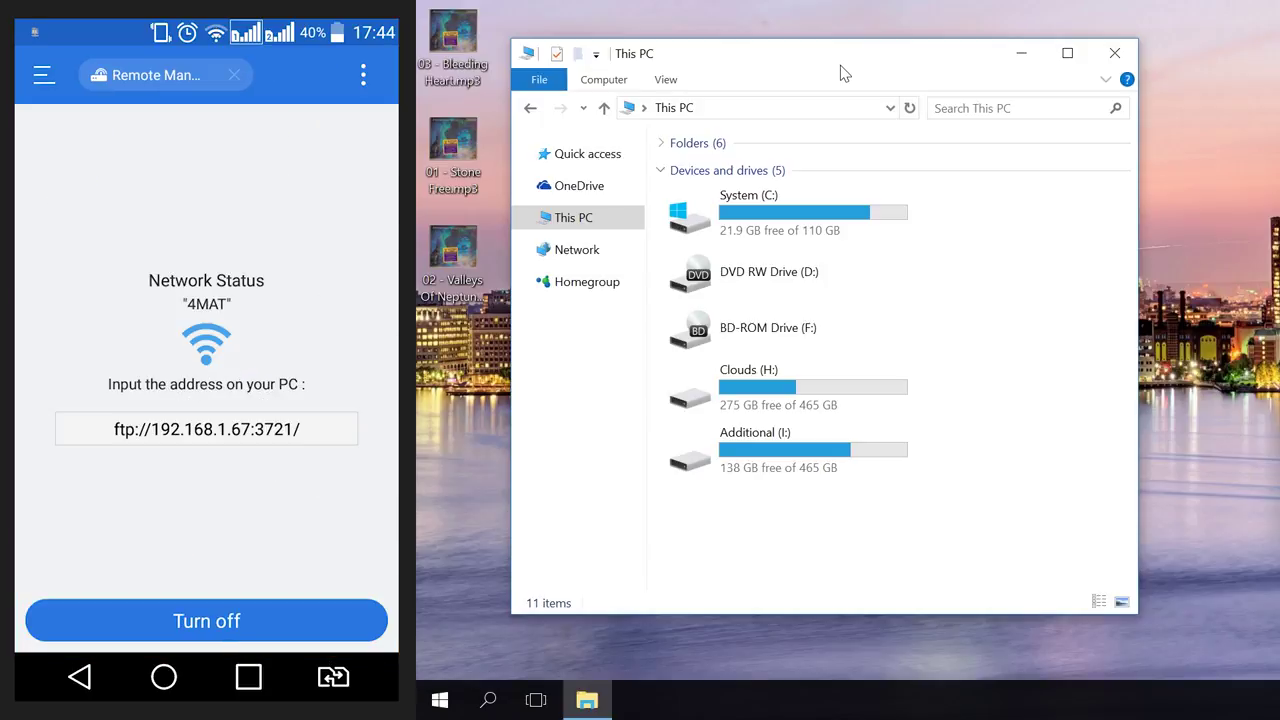
Go to ftp://192.168.1.67:3721/ and open the phone's Music folder
click(770, 110)
text(ftp://192.168.1.67:3721/)
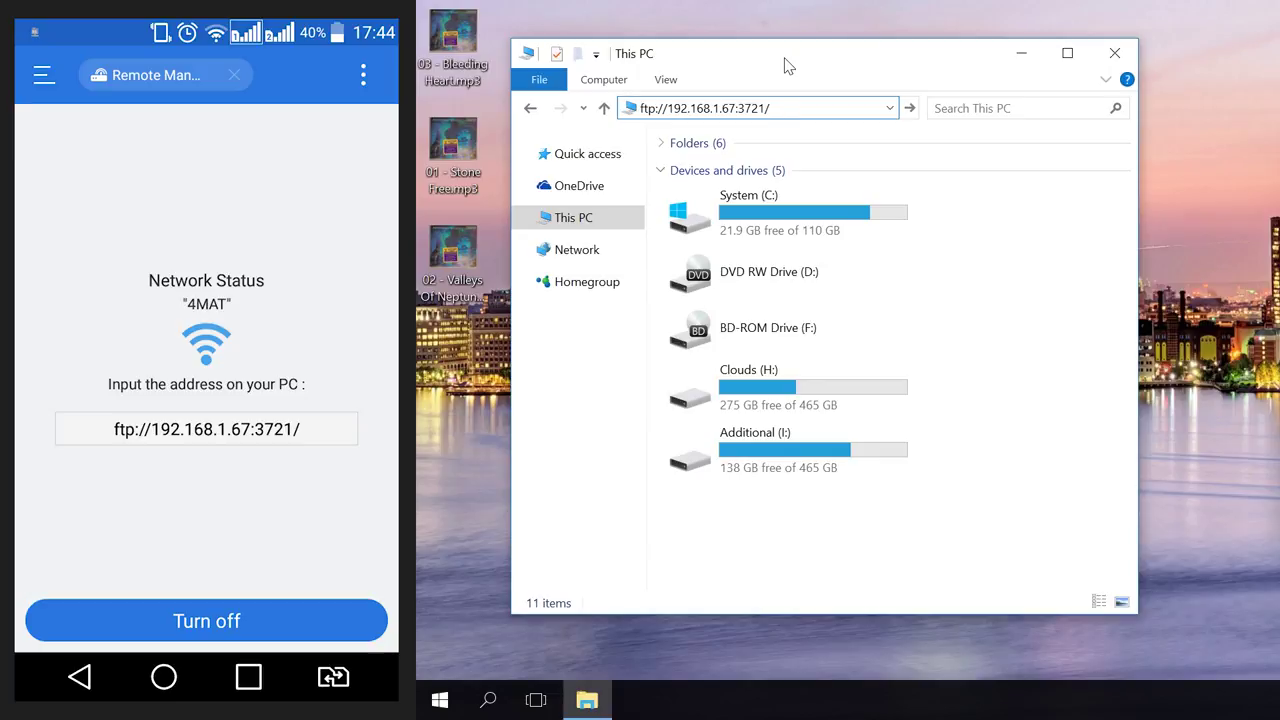
key(Return)
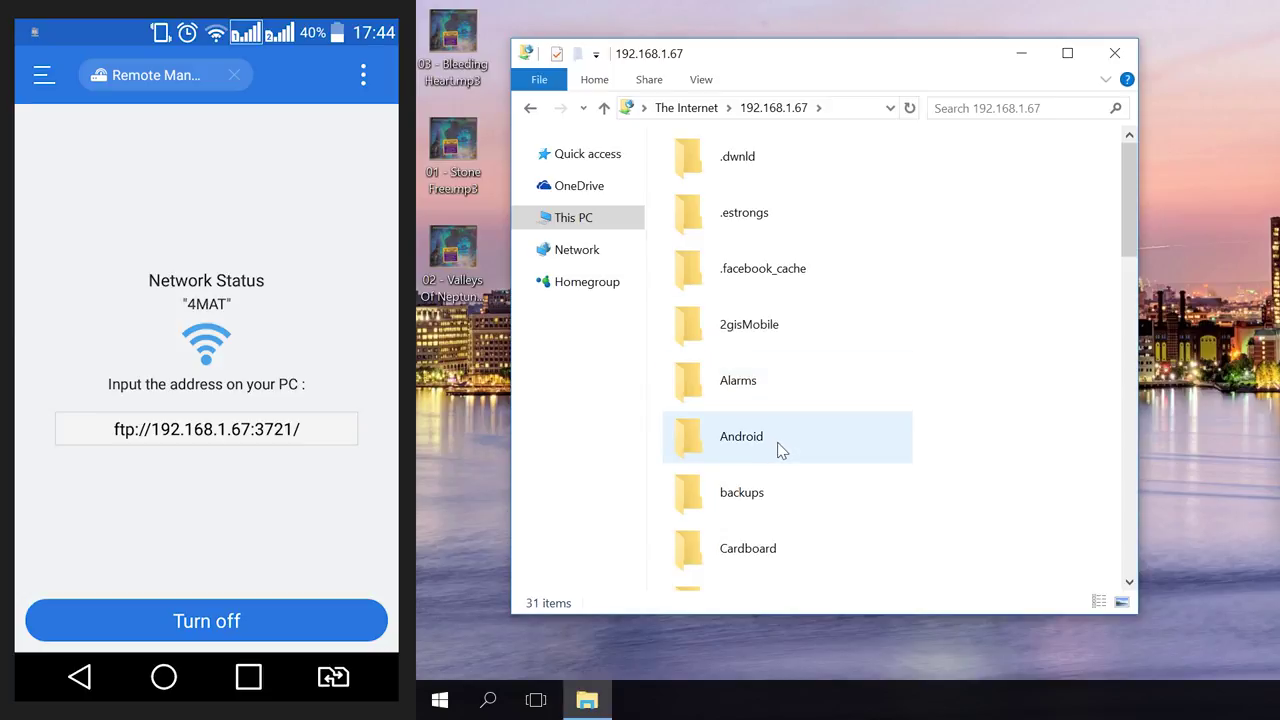
scroll(781, 450, down, 4)
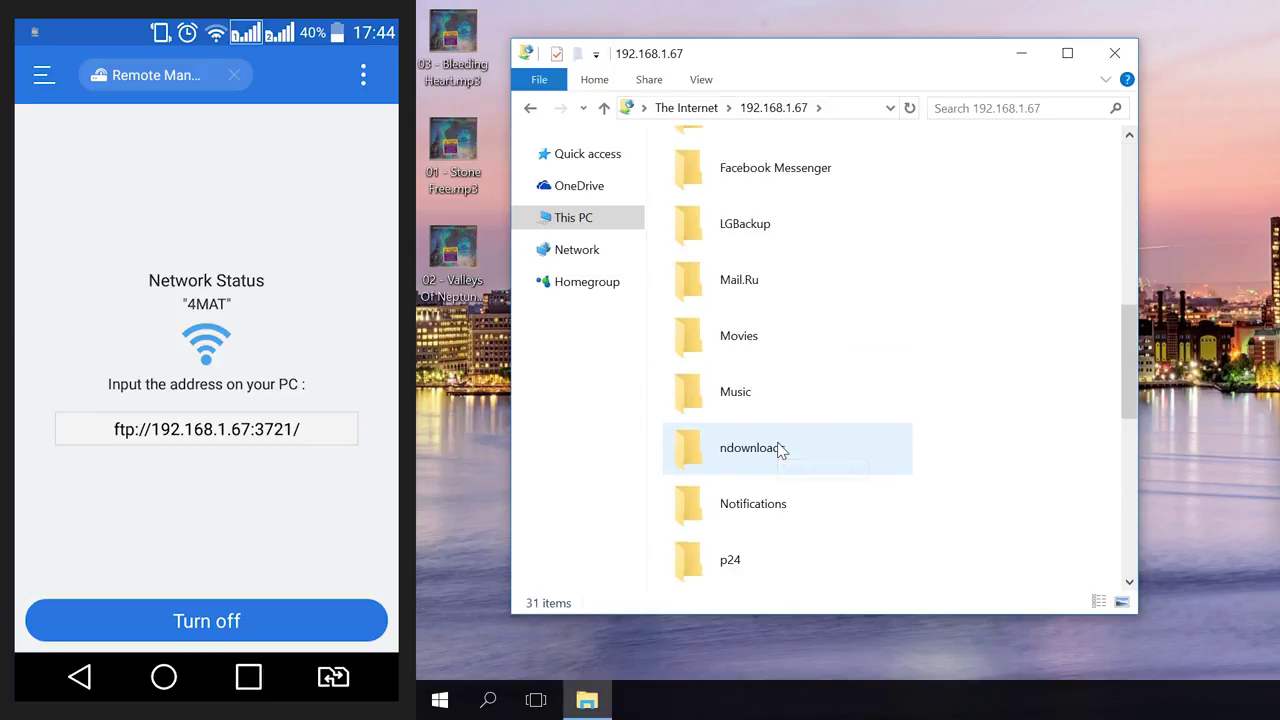
double_click(737, 392)
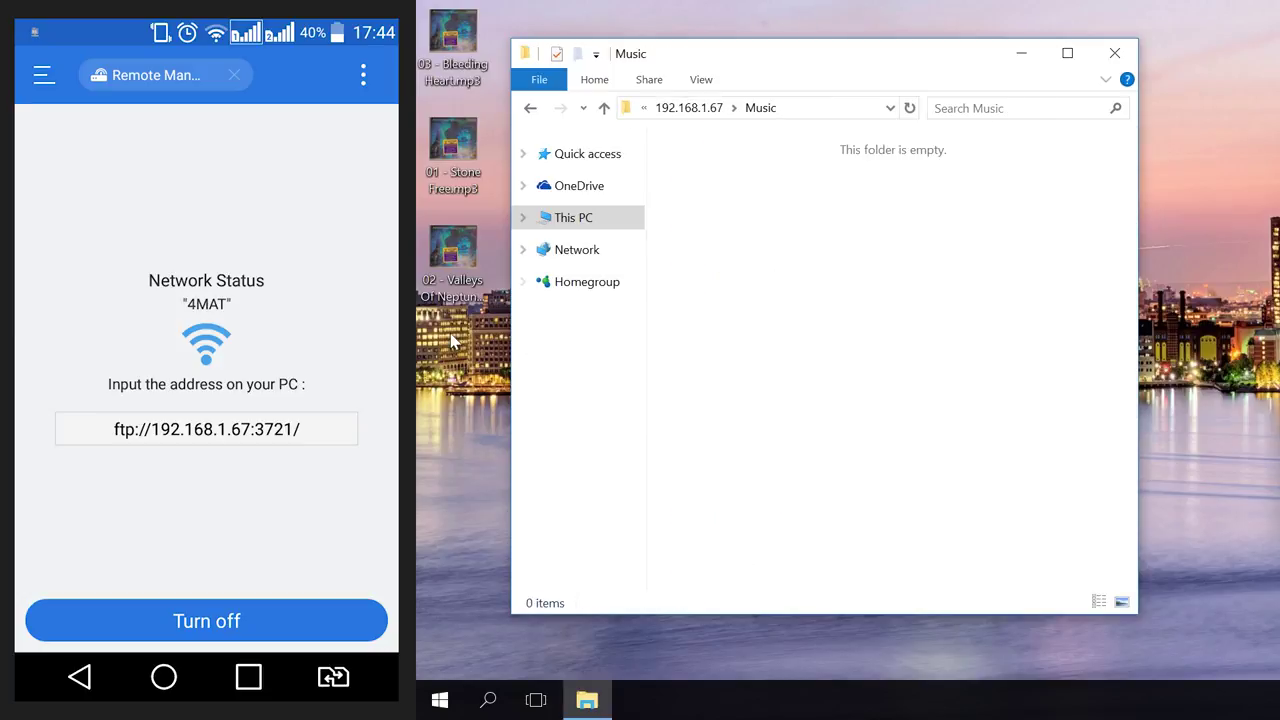
Copy the three desktop MP3 tracks into the phone's Music folder
drag(452, 338, 463, 107)
drag(468, 40, 743, 223)
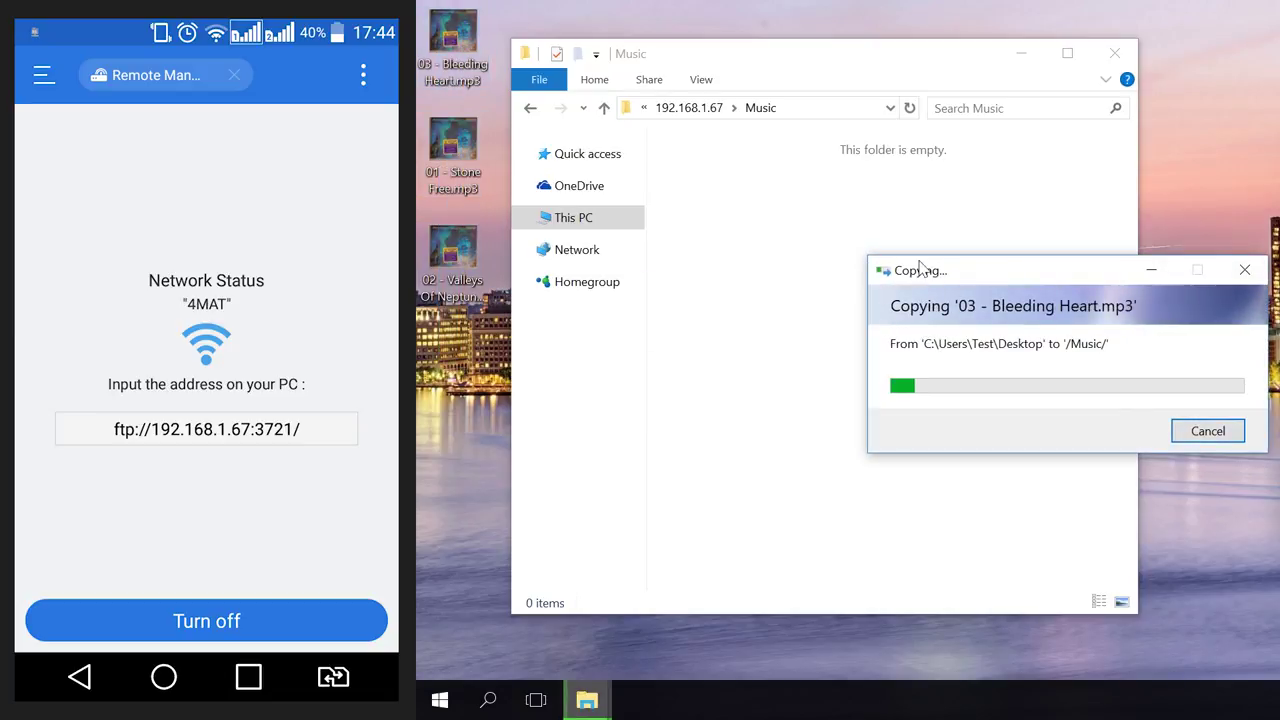
drag(939, 268, 725, 257)
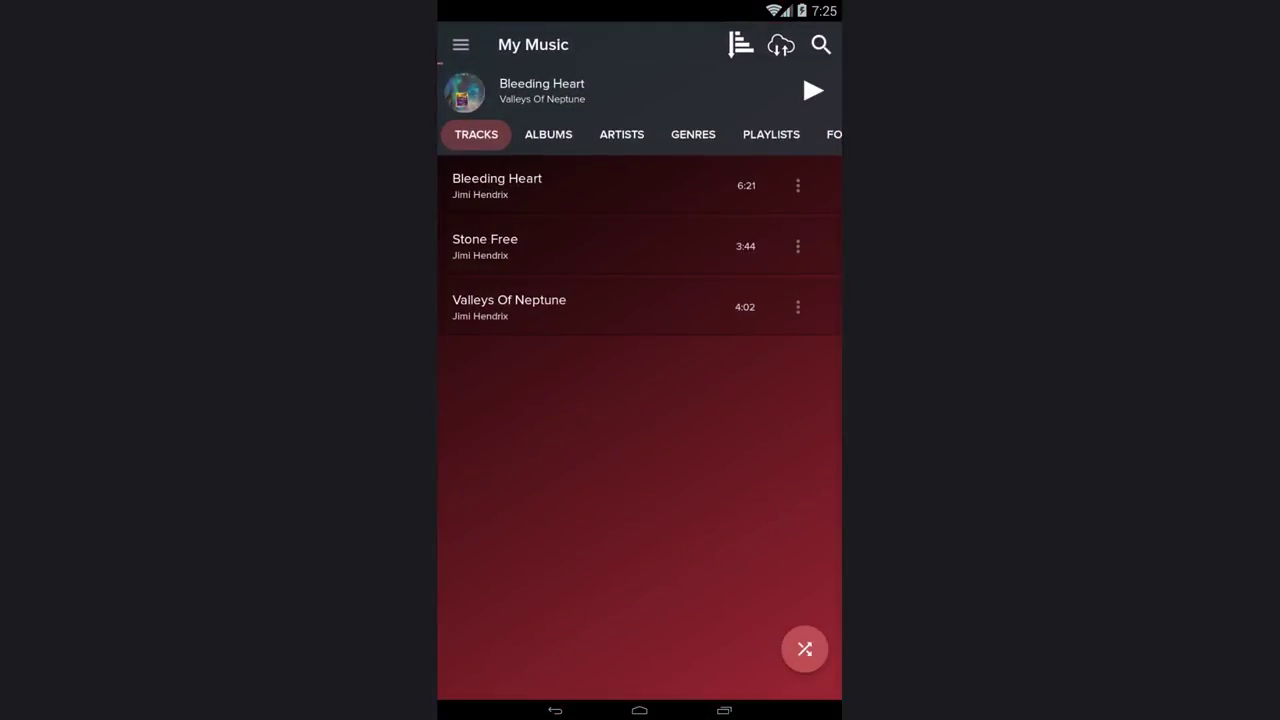
Play Bleeding Heart, then return to the library's Albums view
click(542, 190)
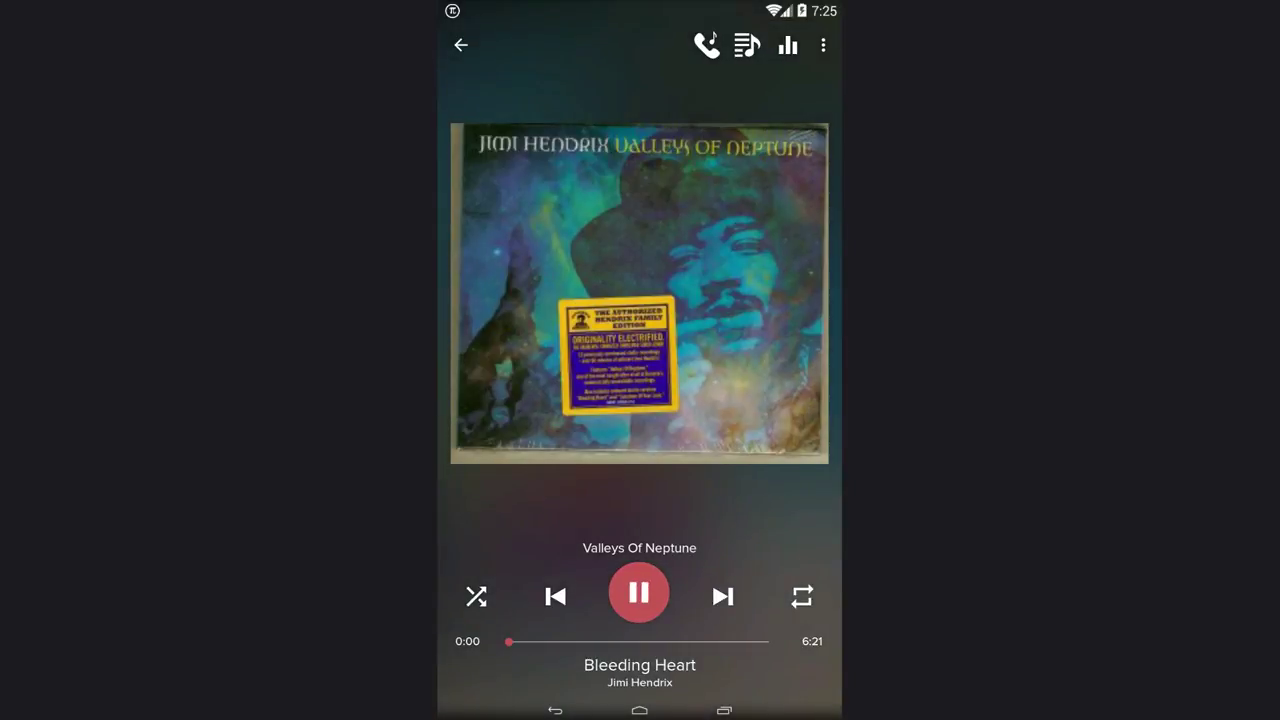
click(460, 45)
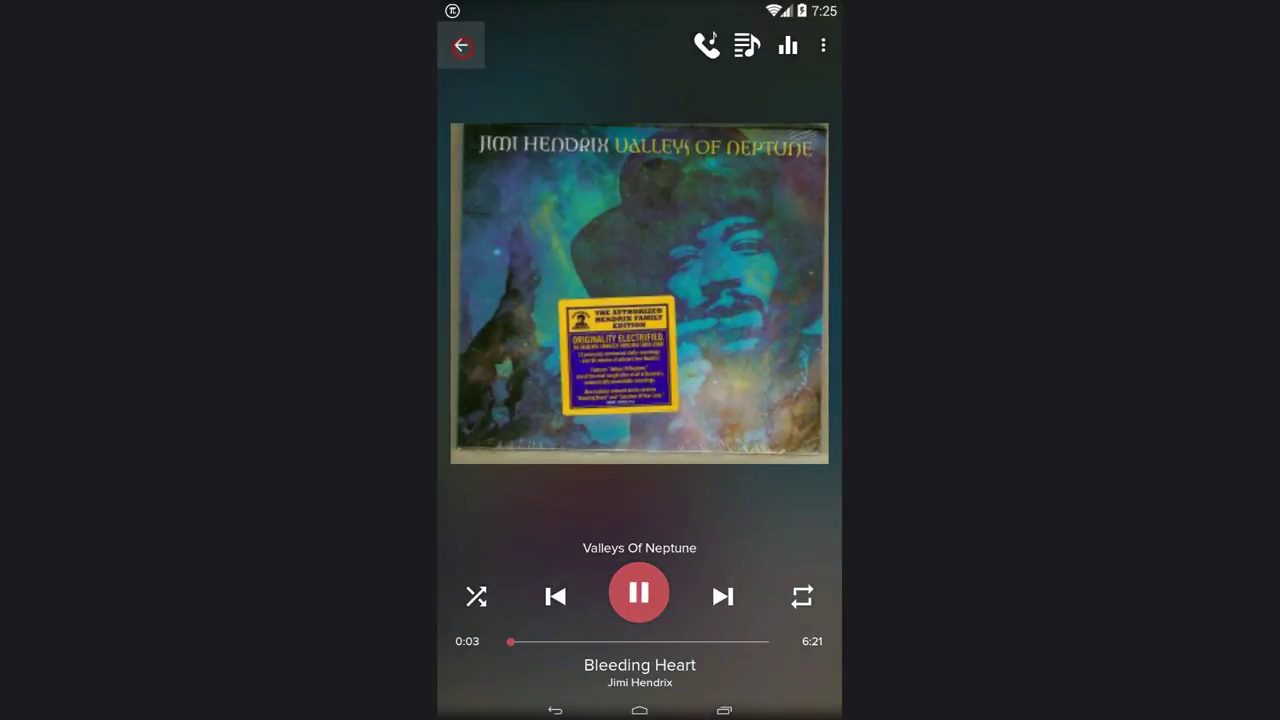
click(548, 134)
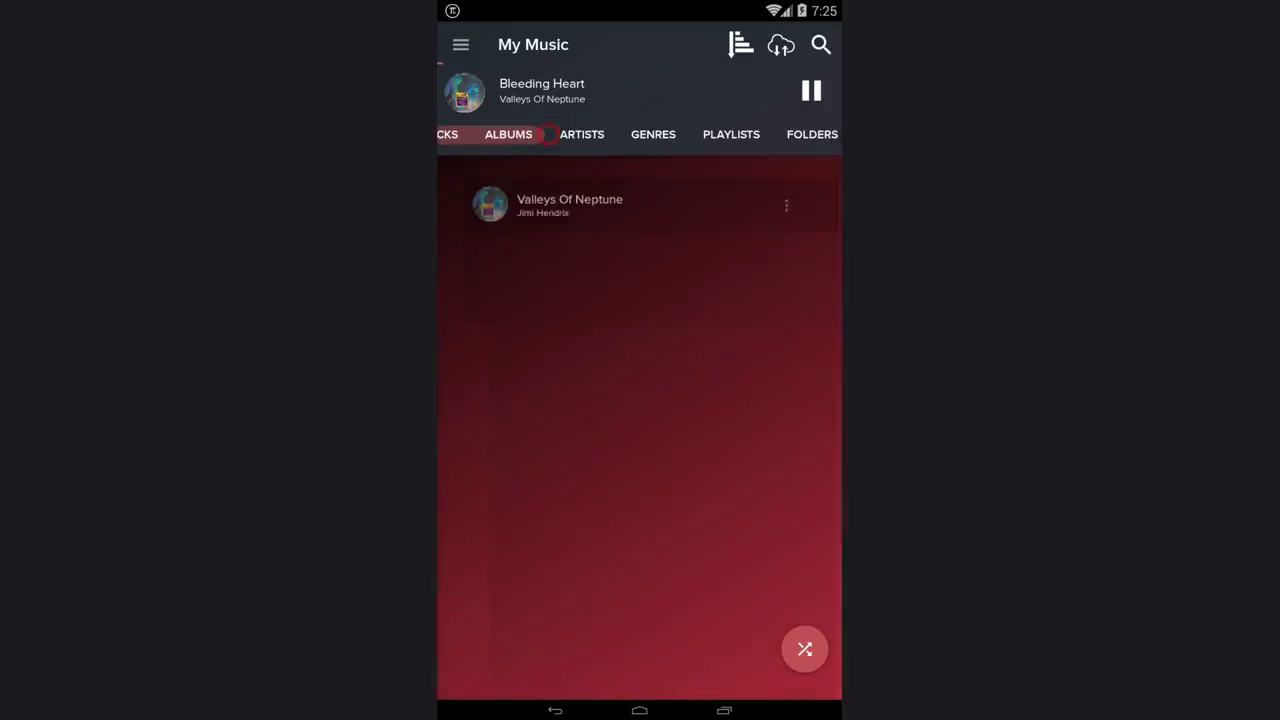
Browse the Artists, Genres, Playlists and Folders tabs, then bring up the main menu
click(571, 134)
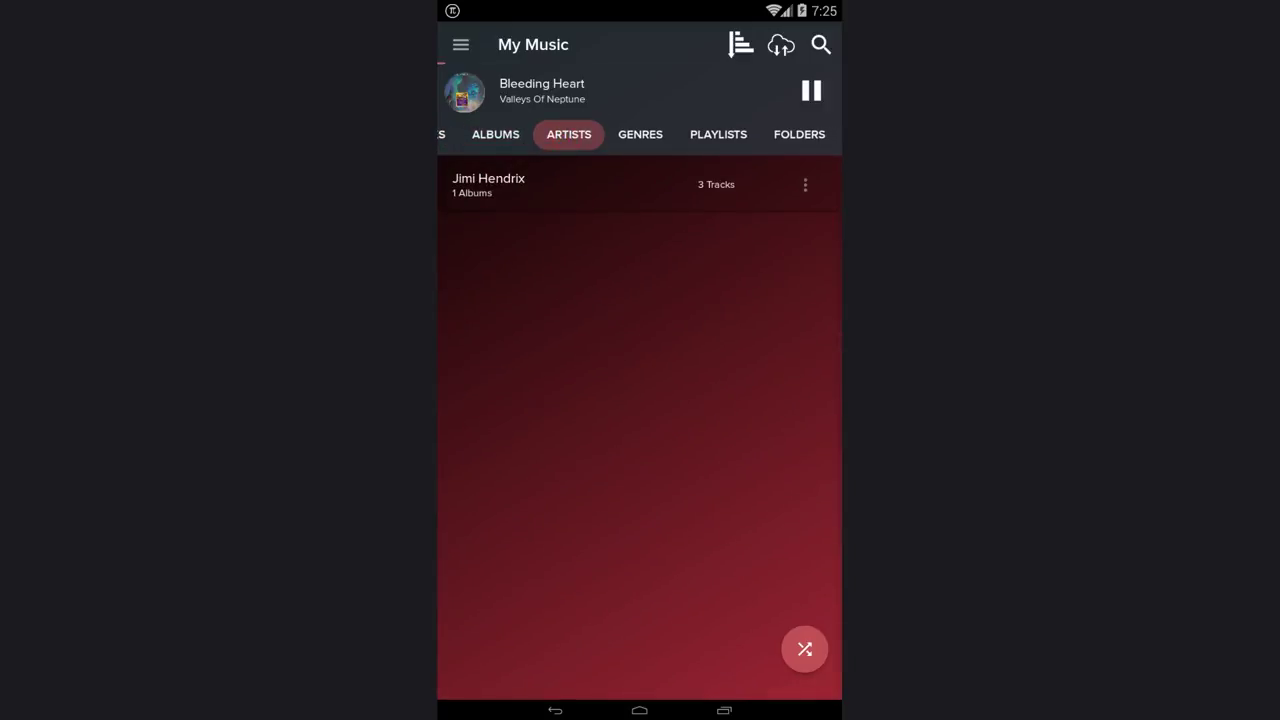
click(640, 134)
click(718, 134)
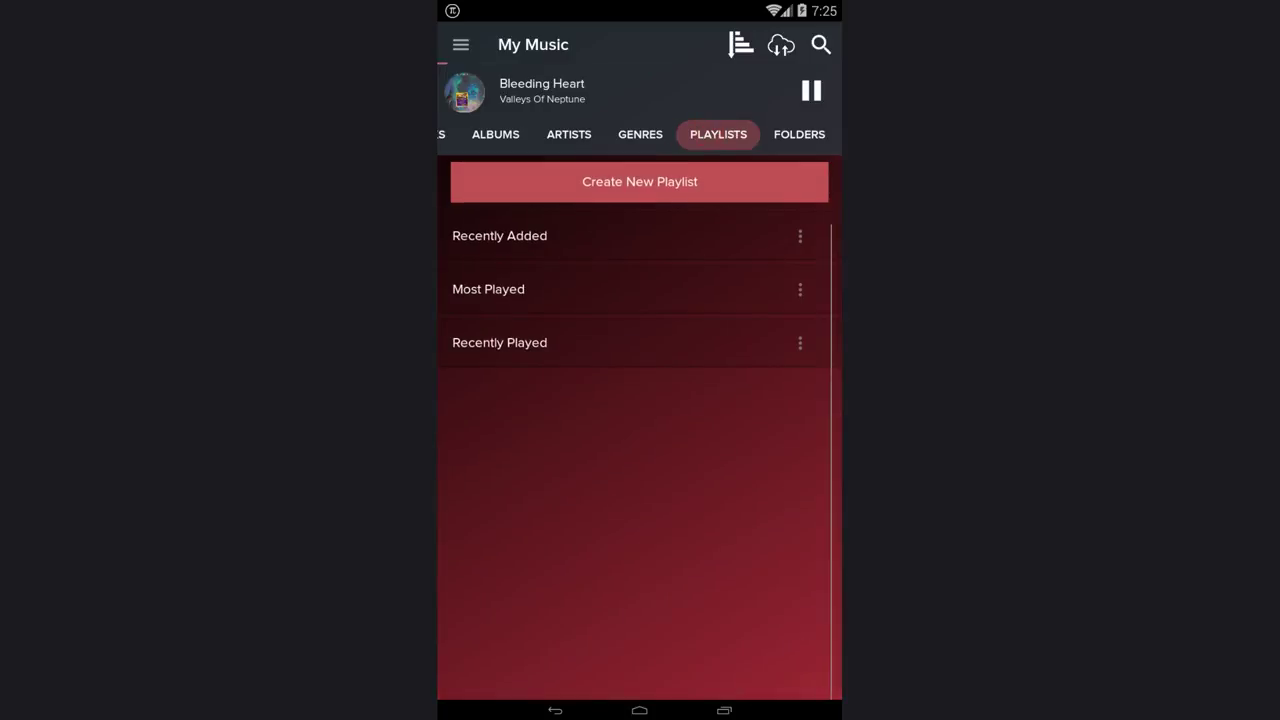
click(799, 134)
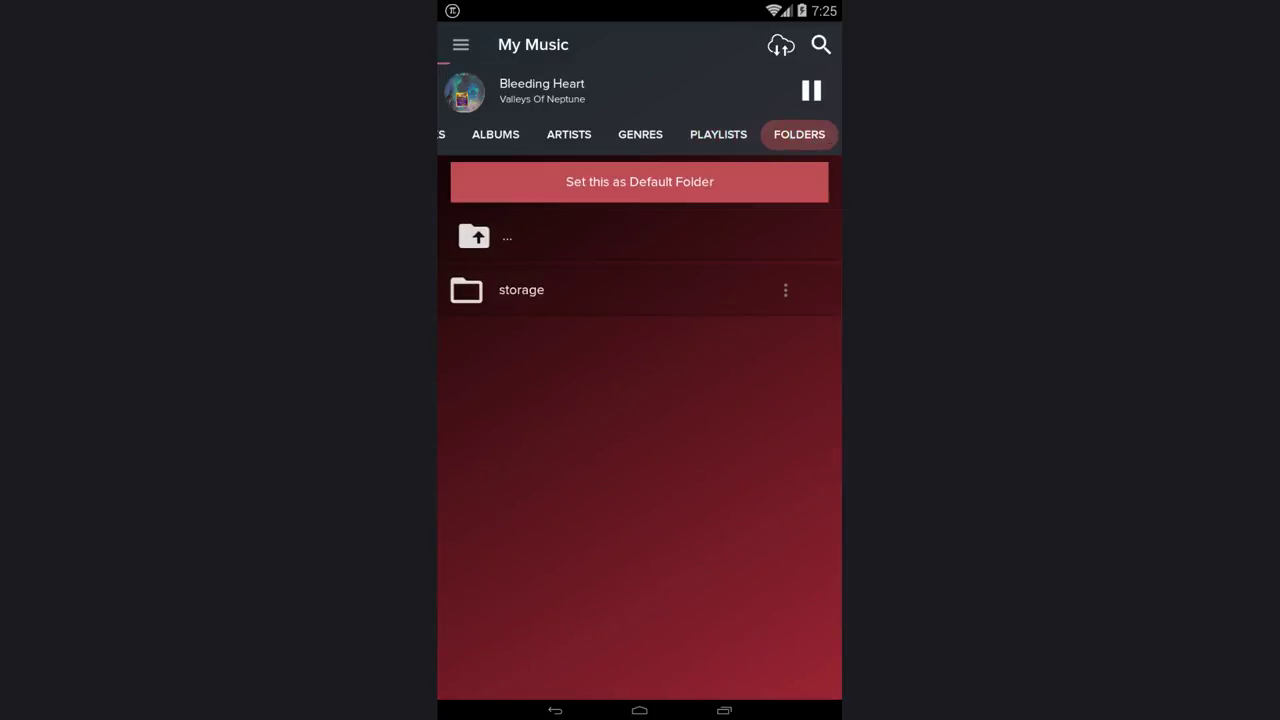
click(460, 44)
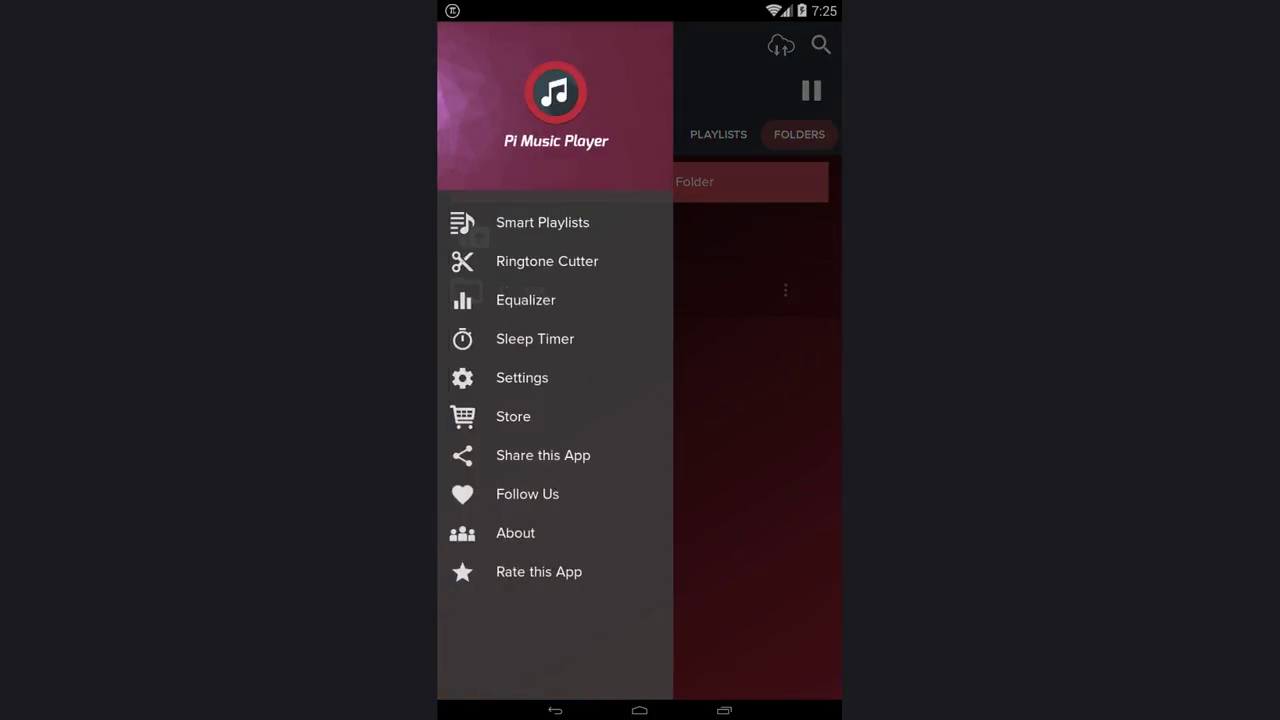
click(517, 300)
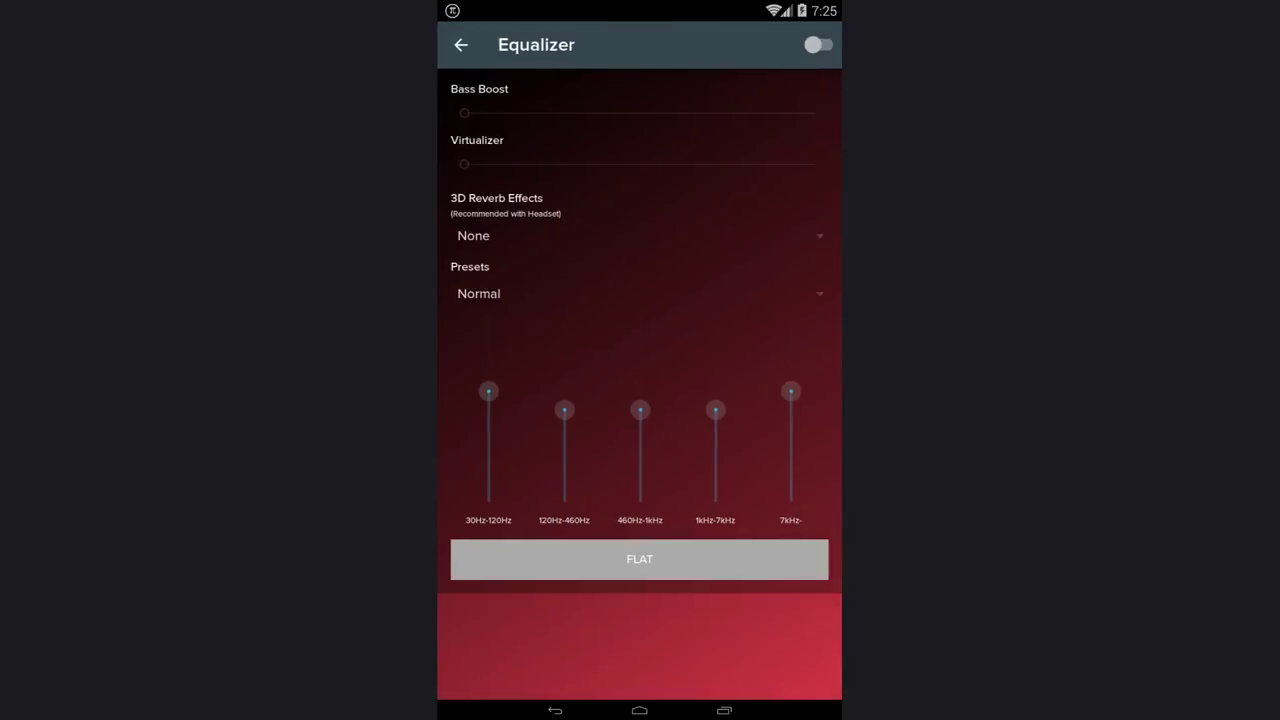
click(564, 410)
click(560, 457)
click(461, 44)
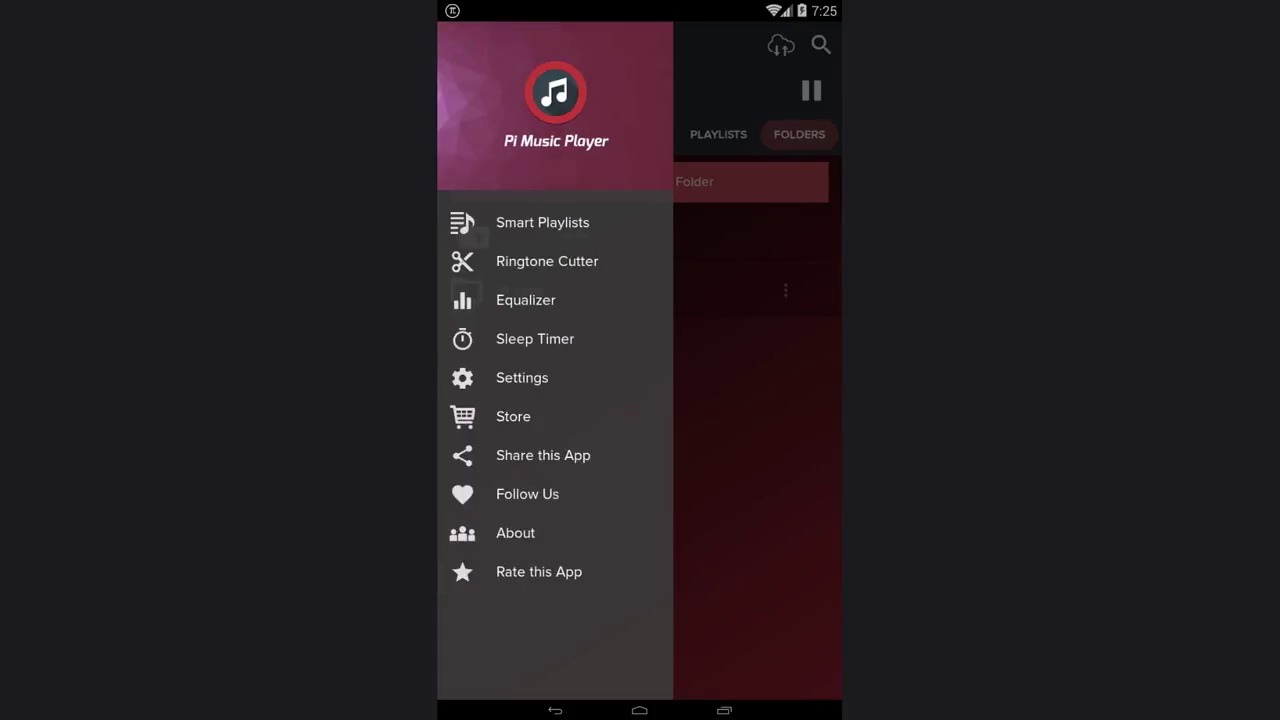
click(538, 379)
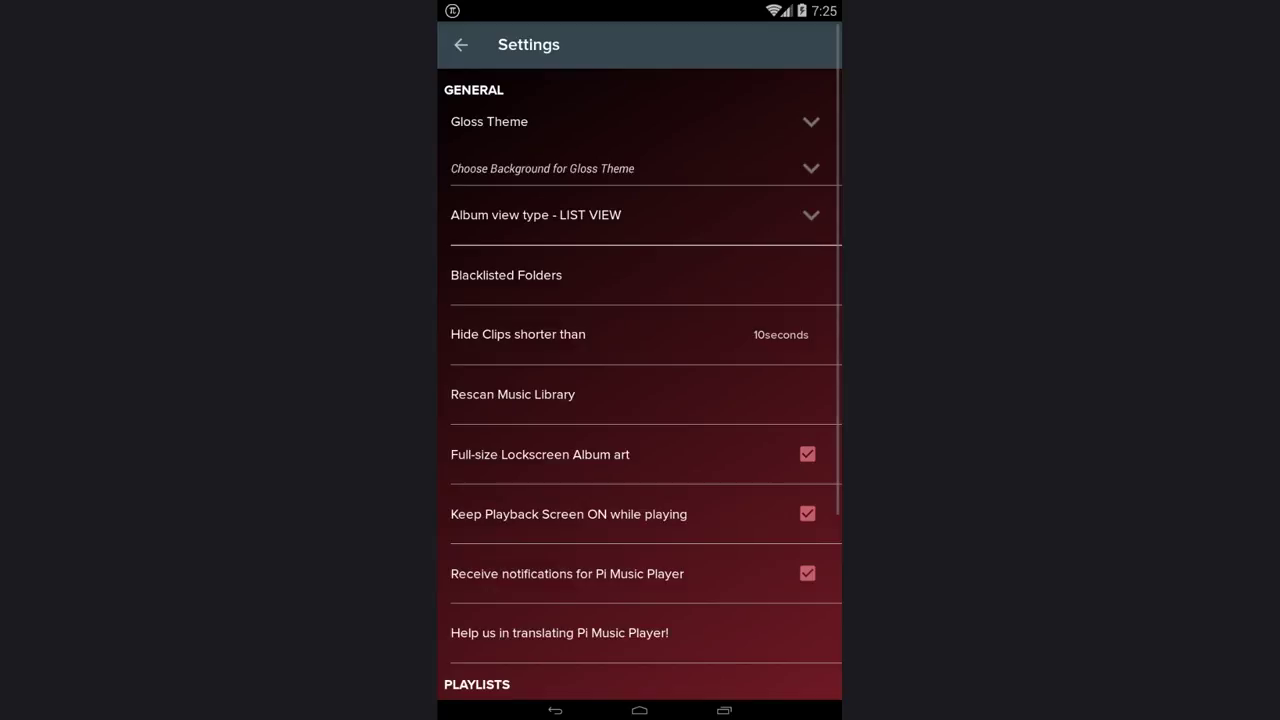
click(461, 44)
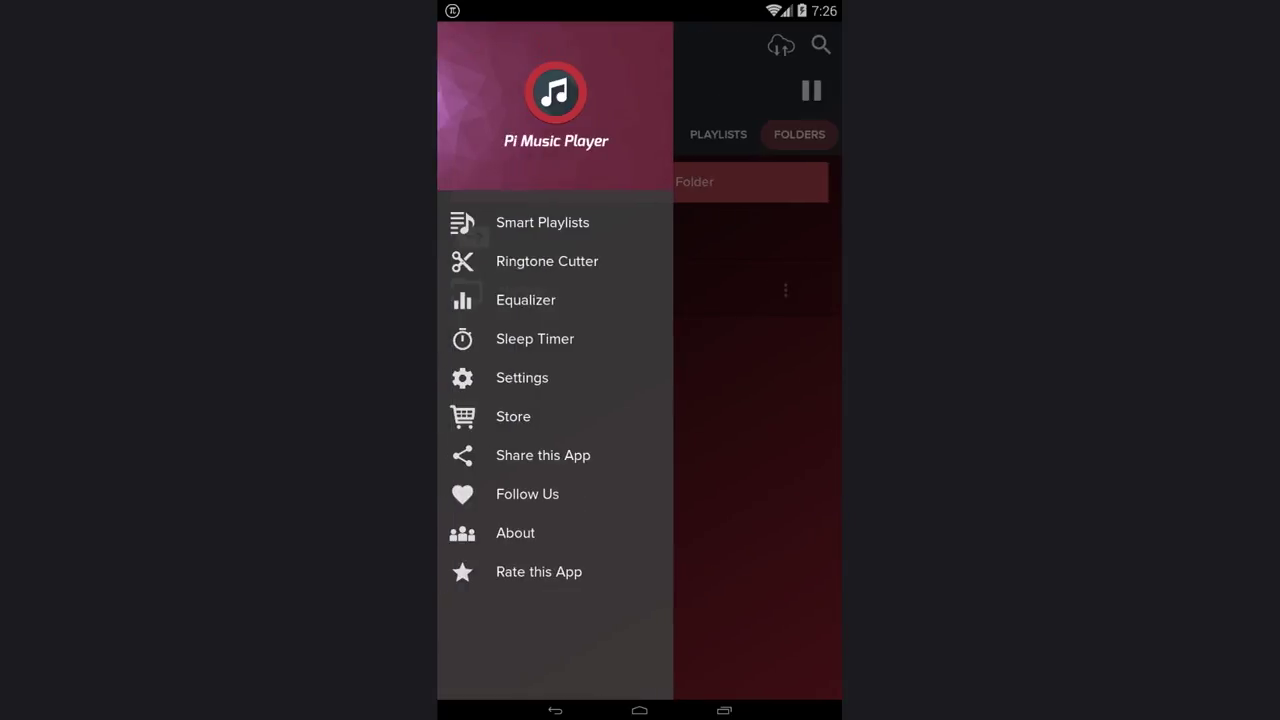
click(547, 261)
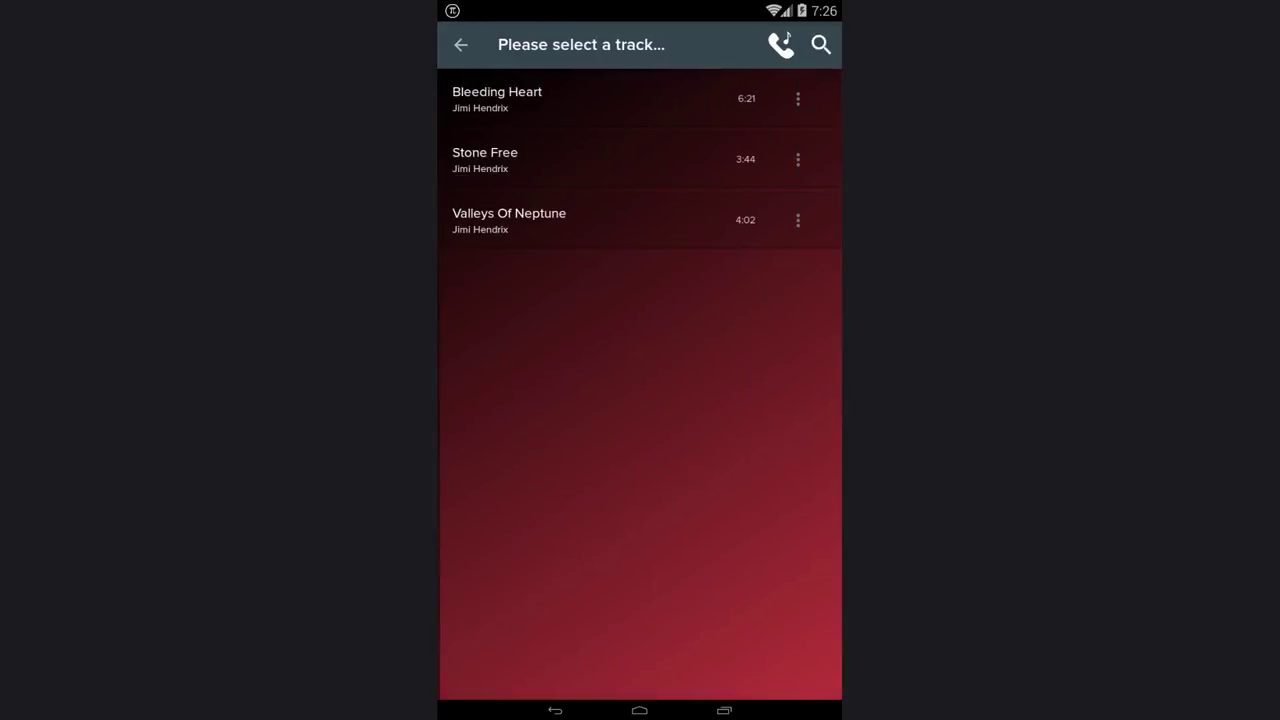
click(461, 44)
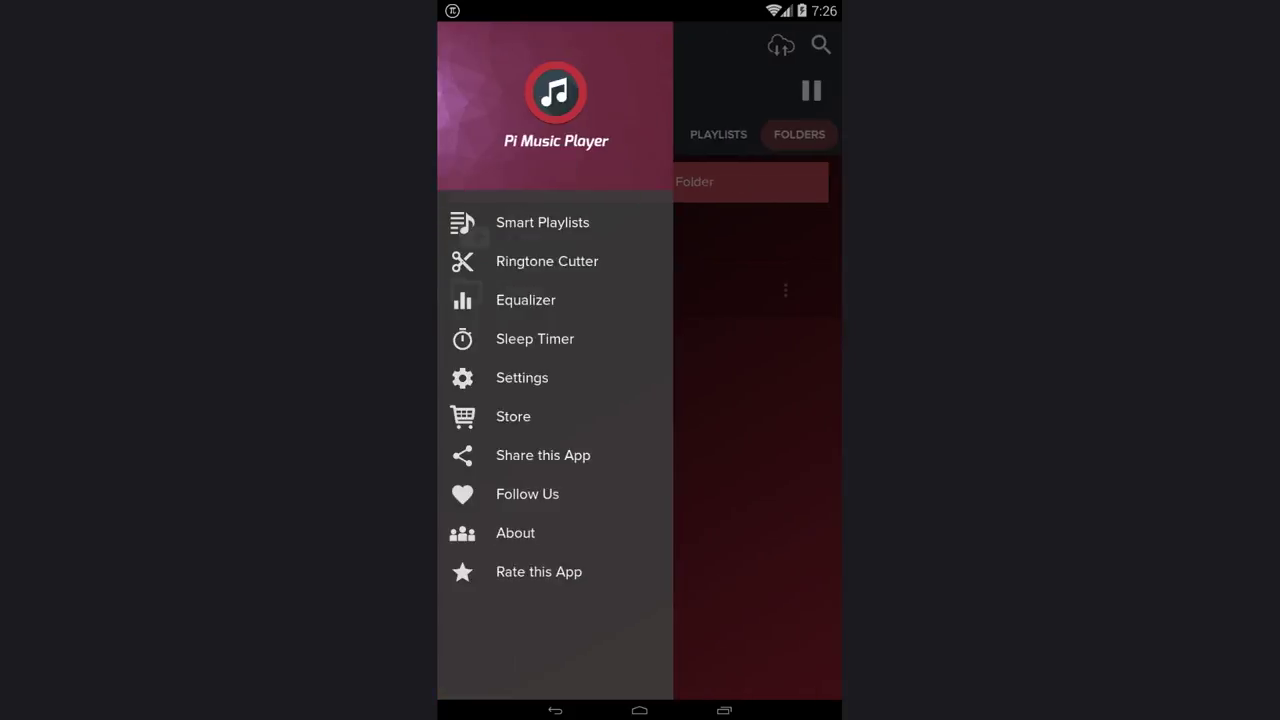
Open Smart Playlists from Pi Music Player's drawer
click(542, 222)
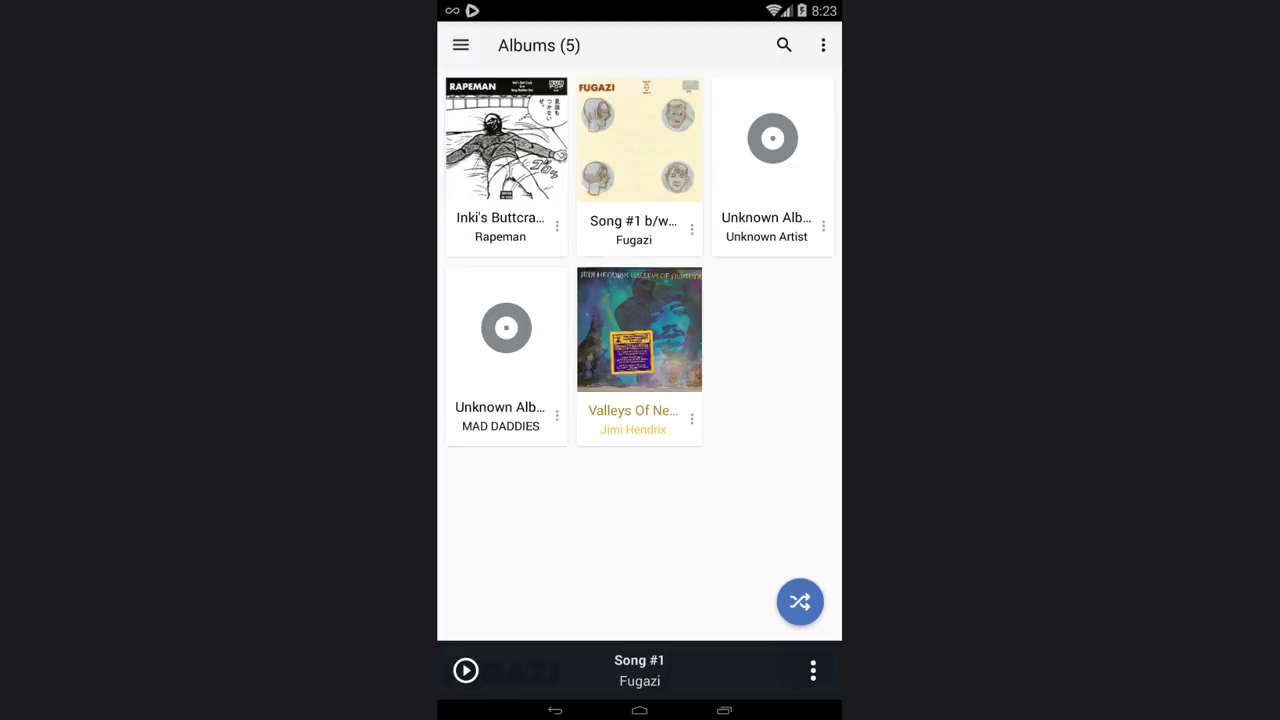
Play Song #1 from Fugazi's album via Artists, then go back to the Album Artists list
click(461, 45)
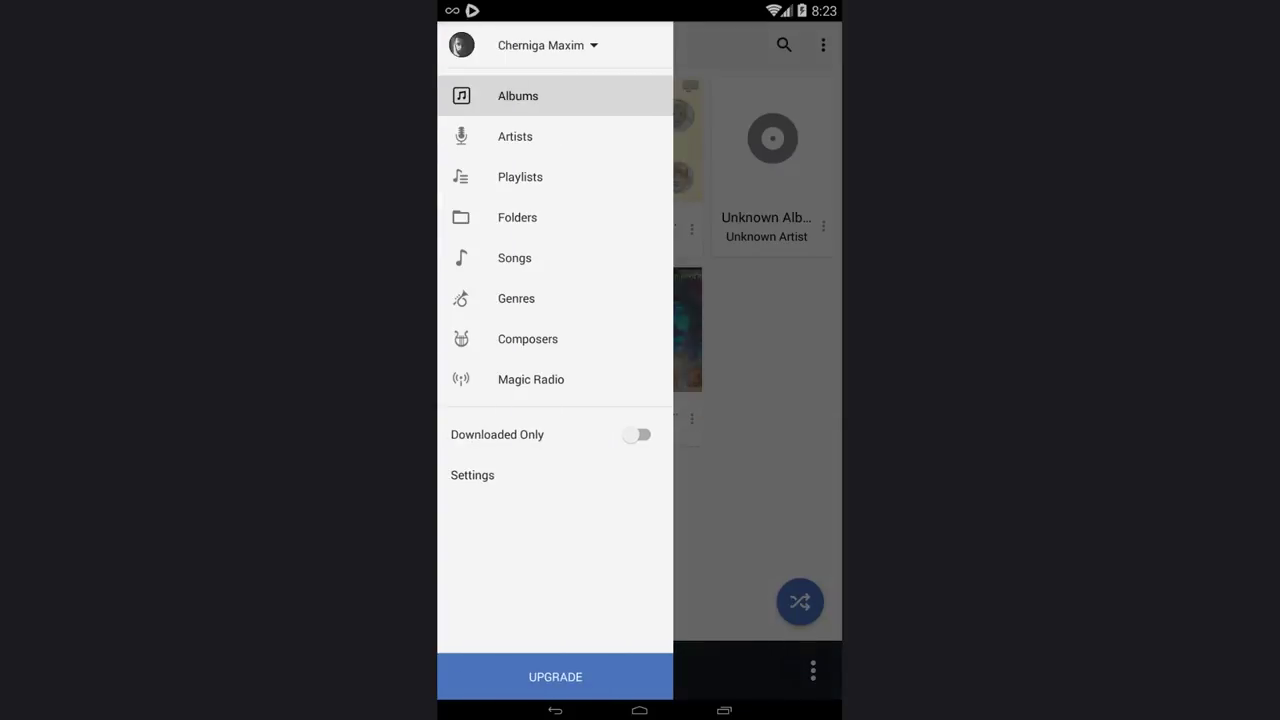
click(515, 136)
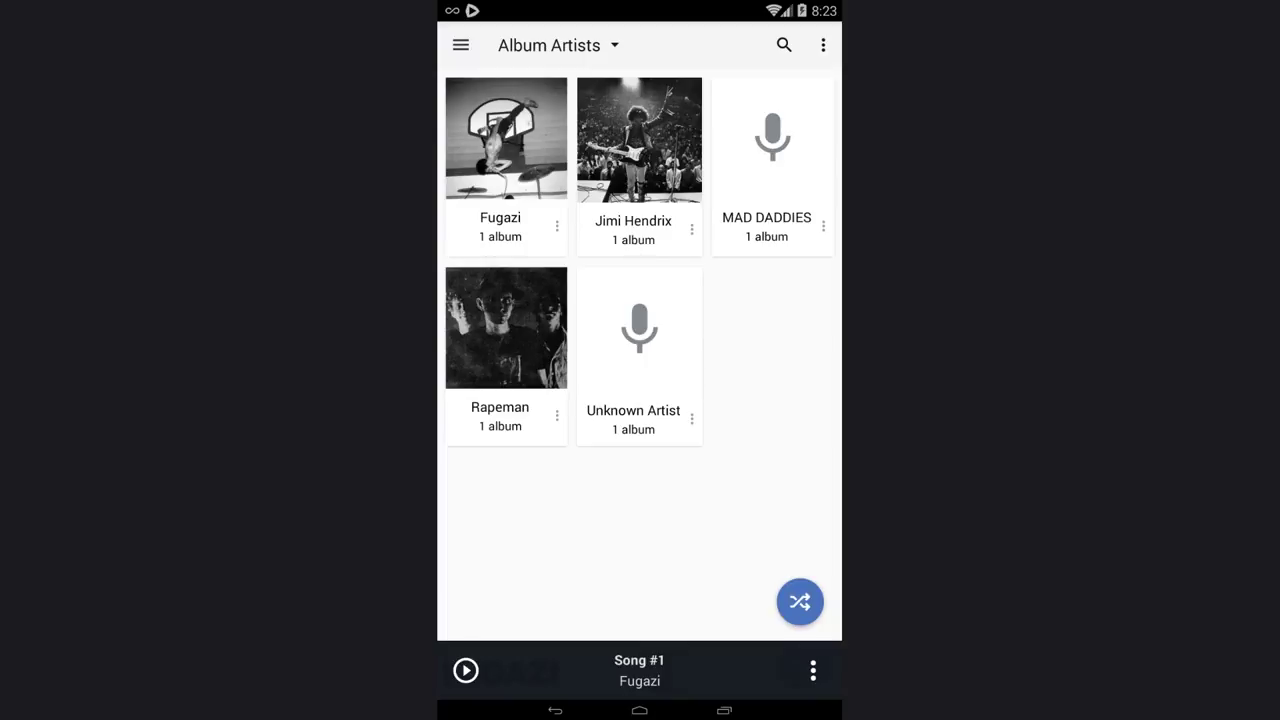
click(506, 150)
click(515, 139)
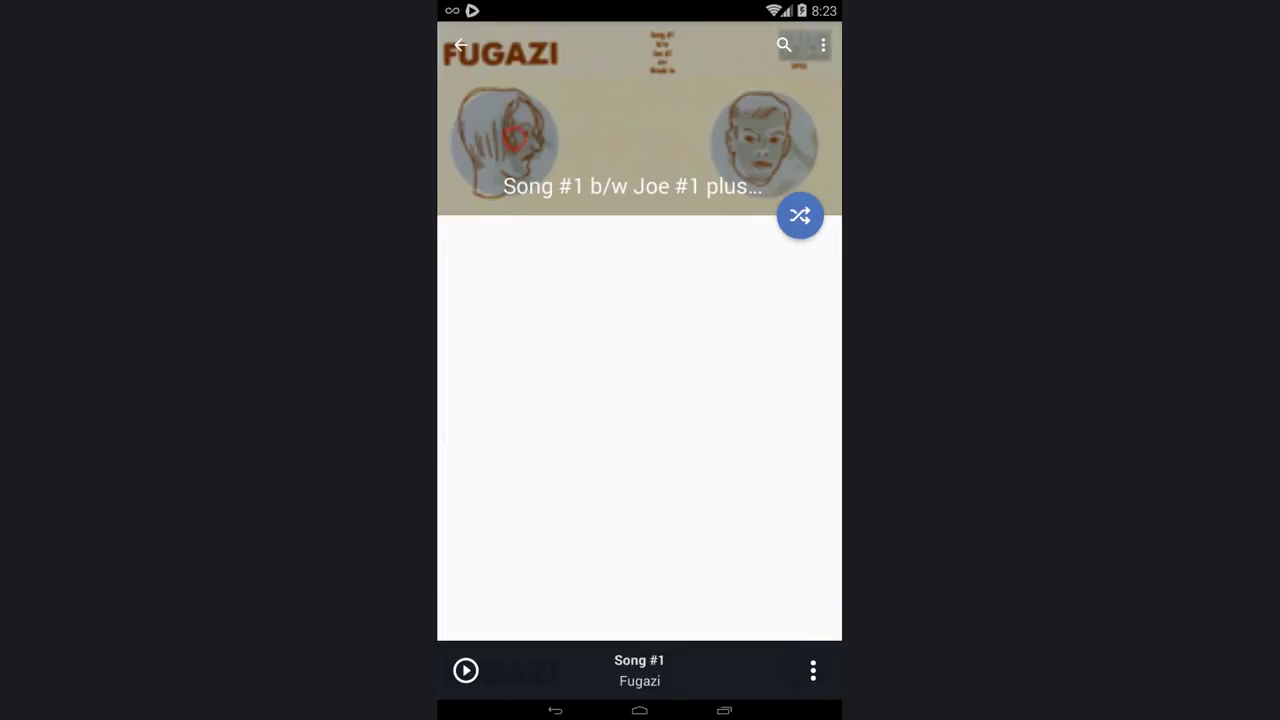
click(600, 243)
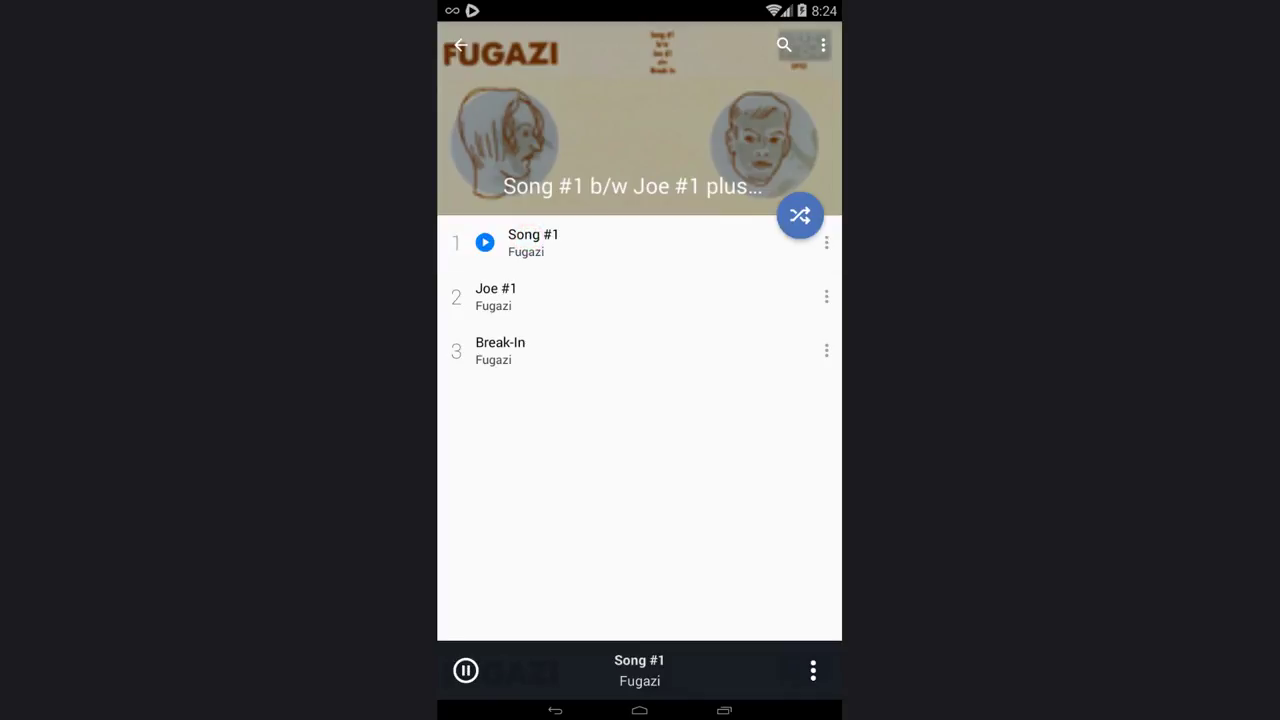
click(460, 45)
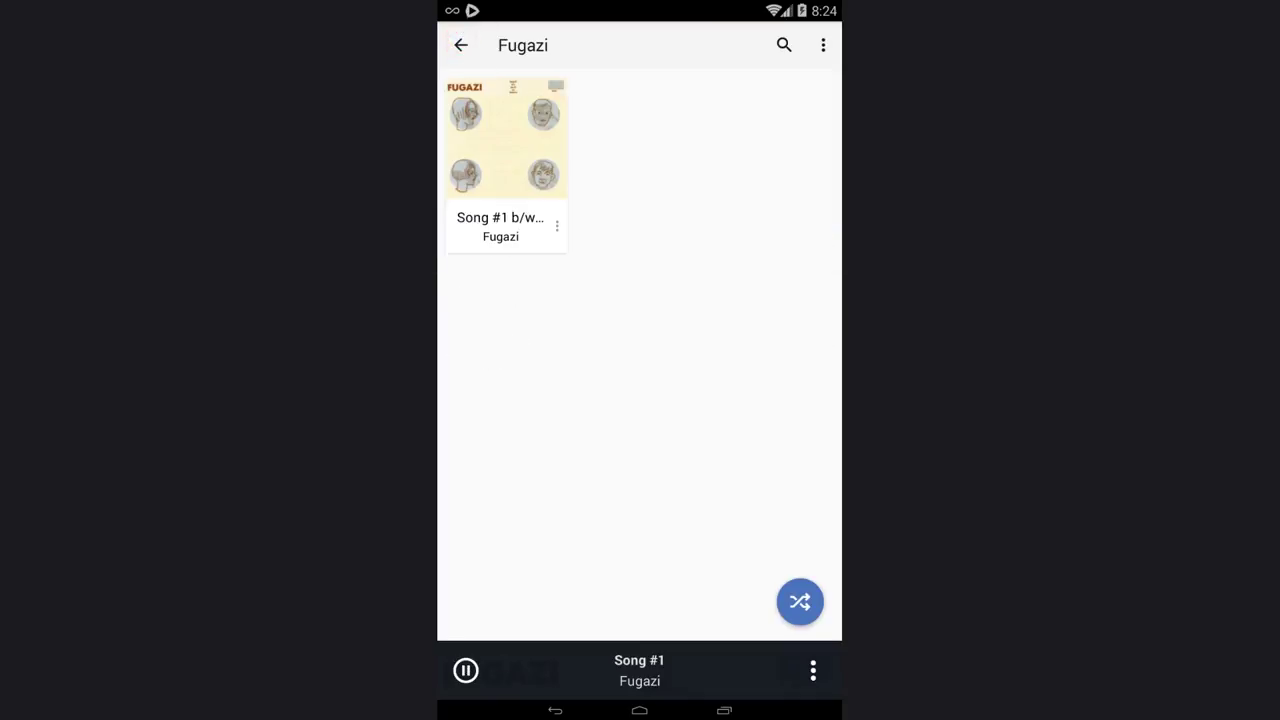
click(460, 45)
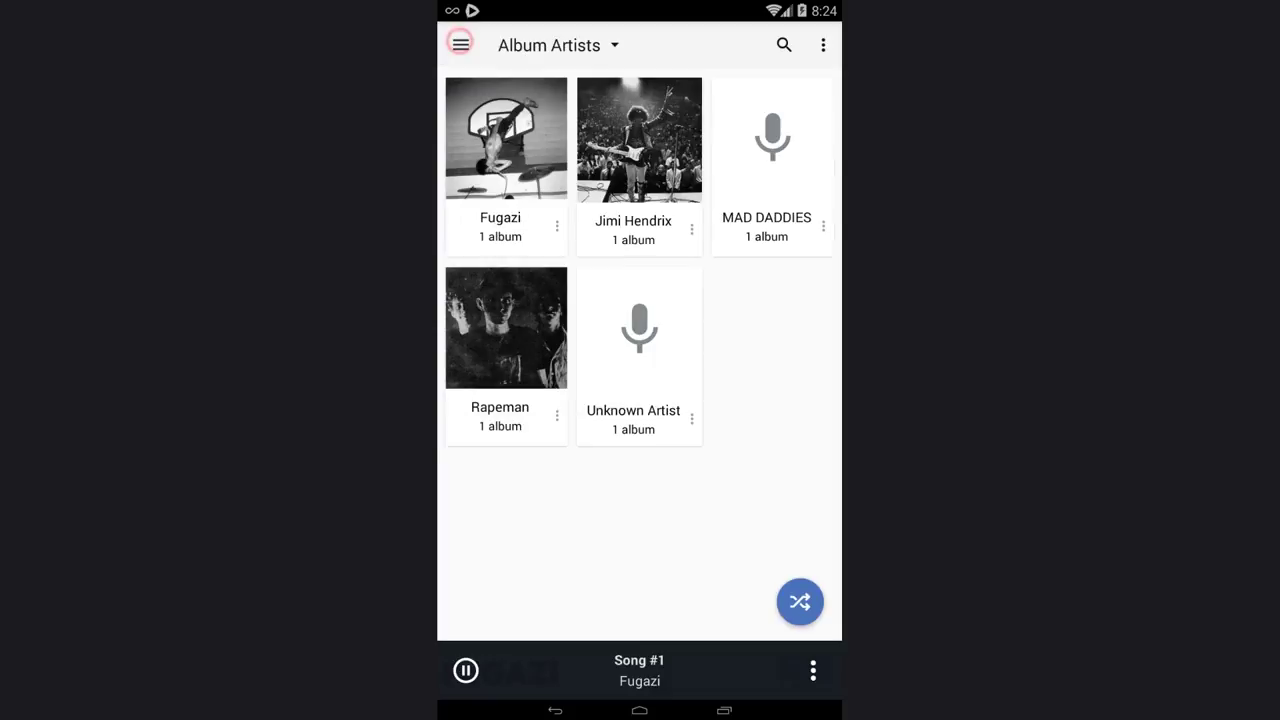
Review Cloud Player's settings page, then switch the library to the Songs list of all 70 tracks
click(460, 45)
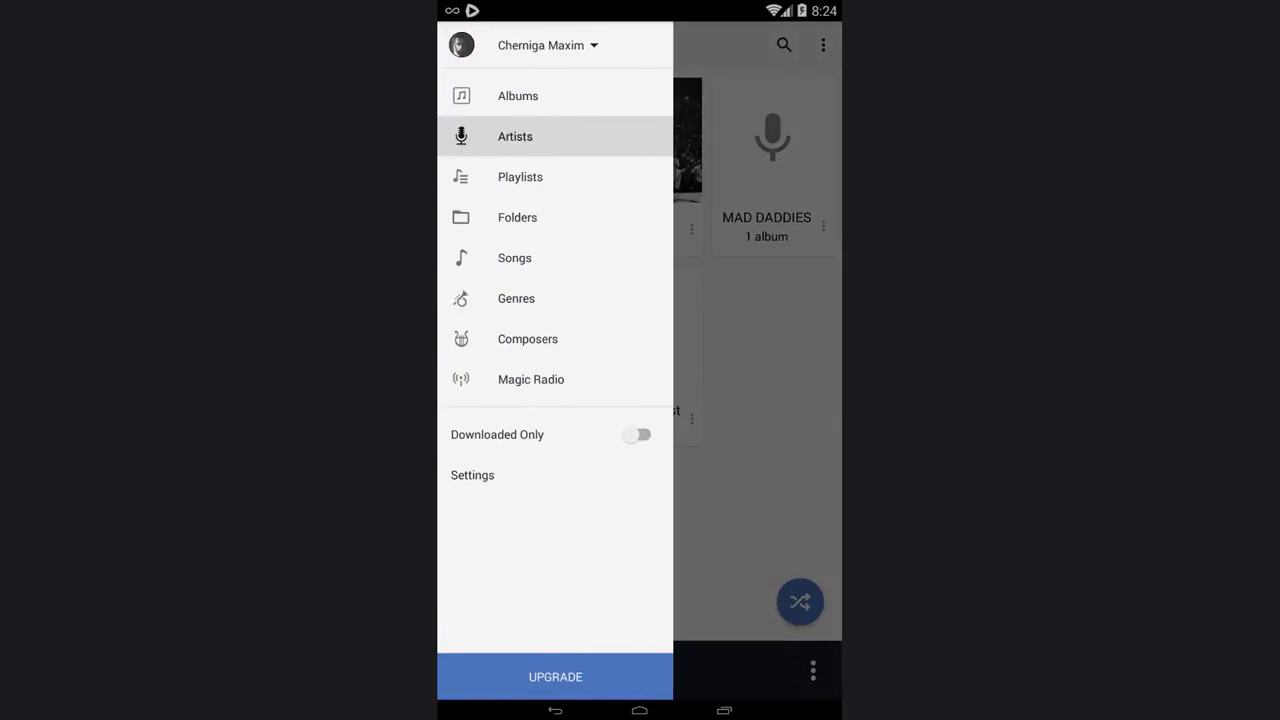
click(474, 475)
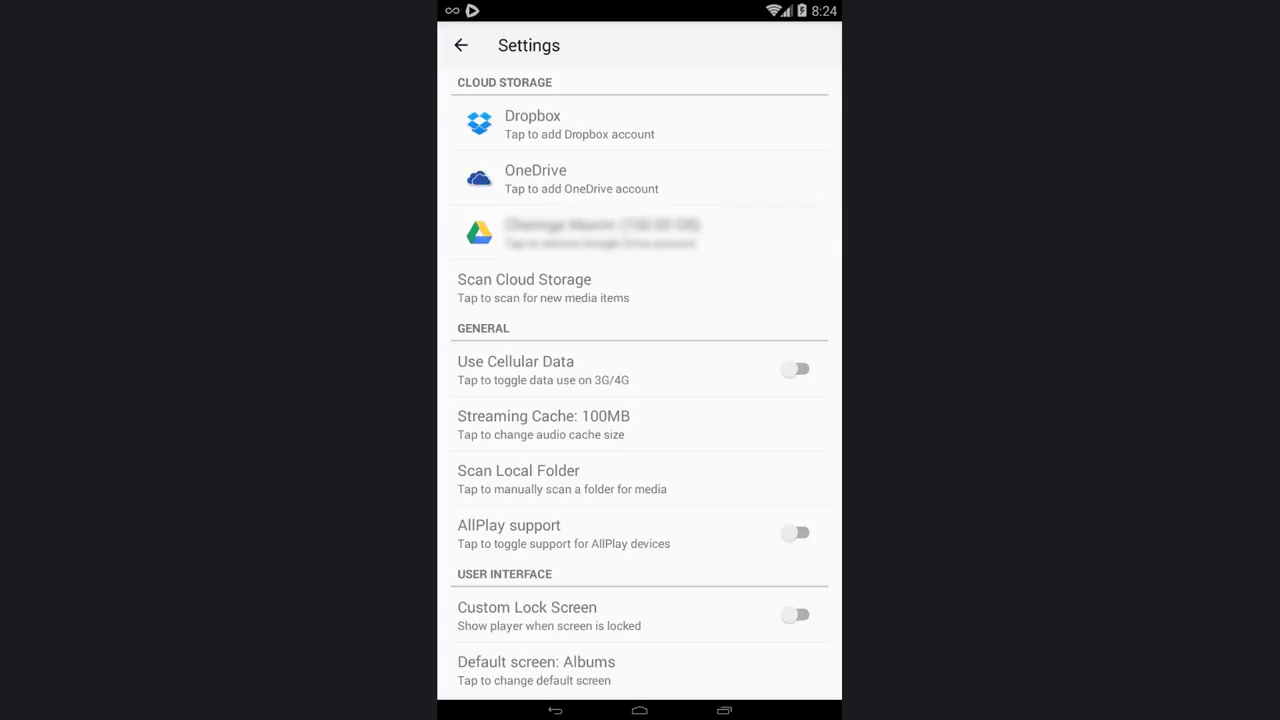
click(461, 45)
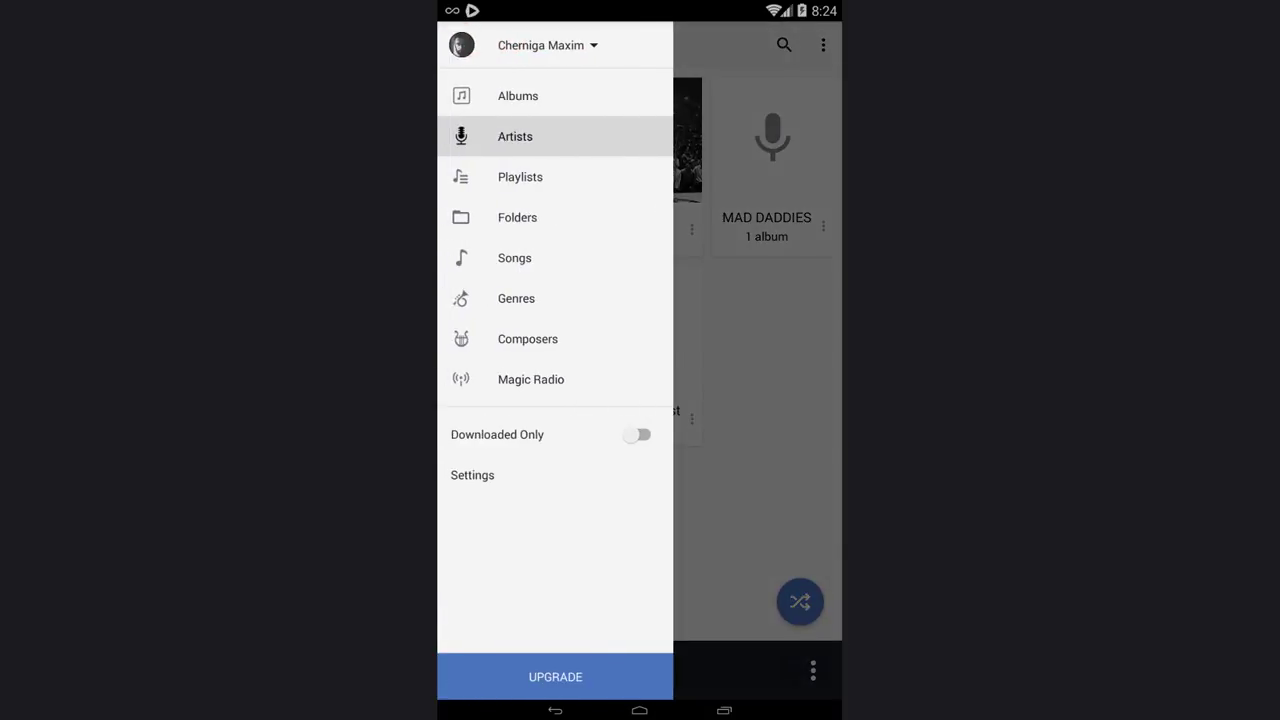
click(520, 257)
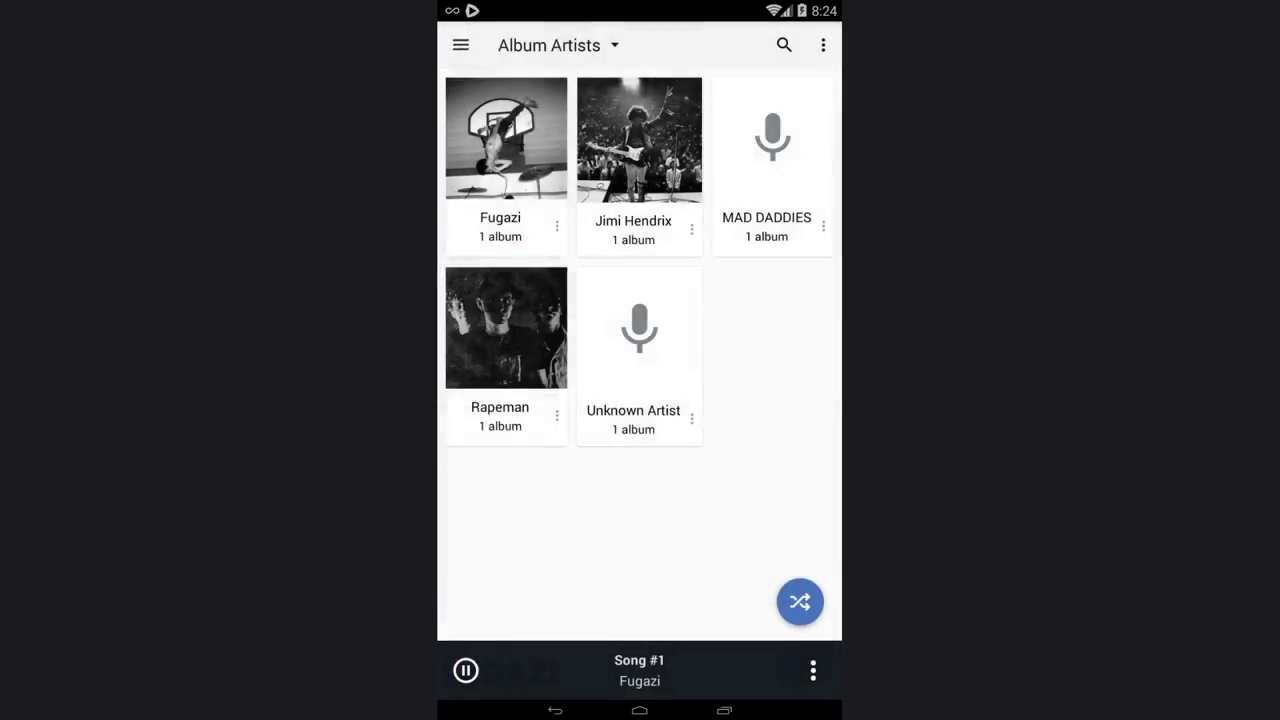
Scroll down the Songs list and play Rapeman's Song Number One
scroll(639, 350, down, 3)
scroll(639, 355, down, 10)
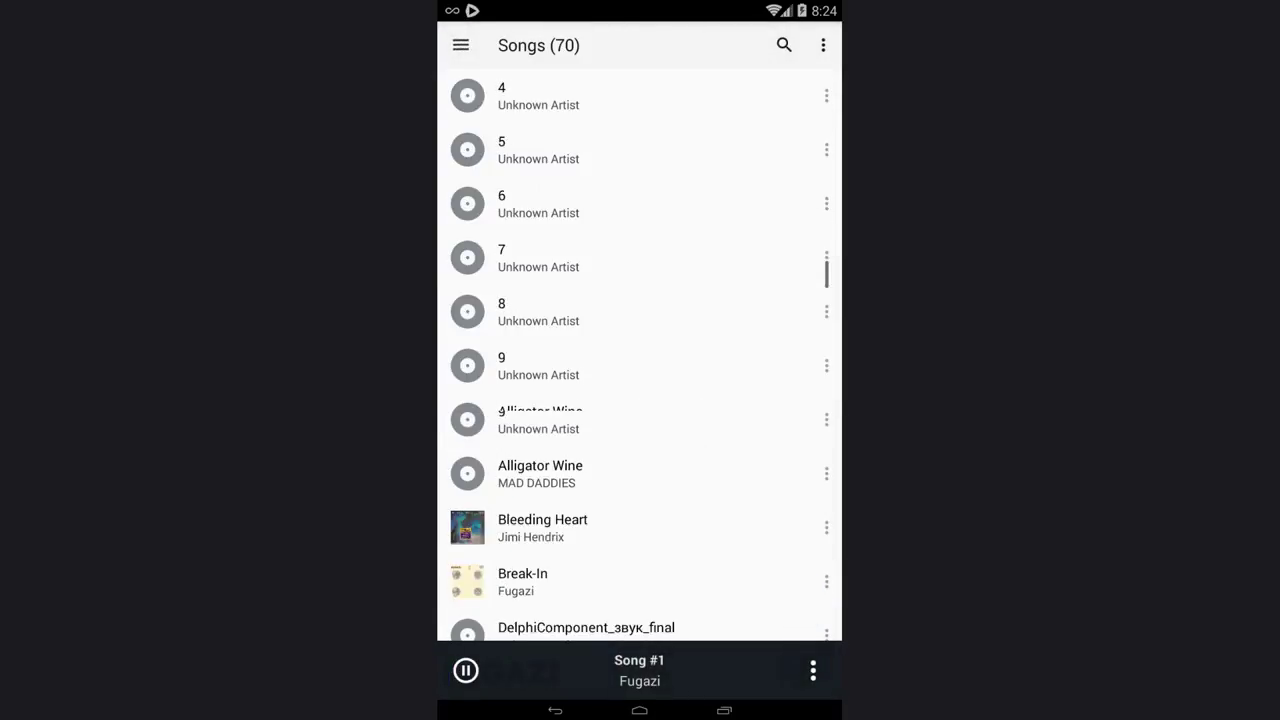
scroll(639, 355, down, 10)
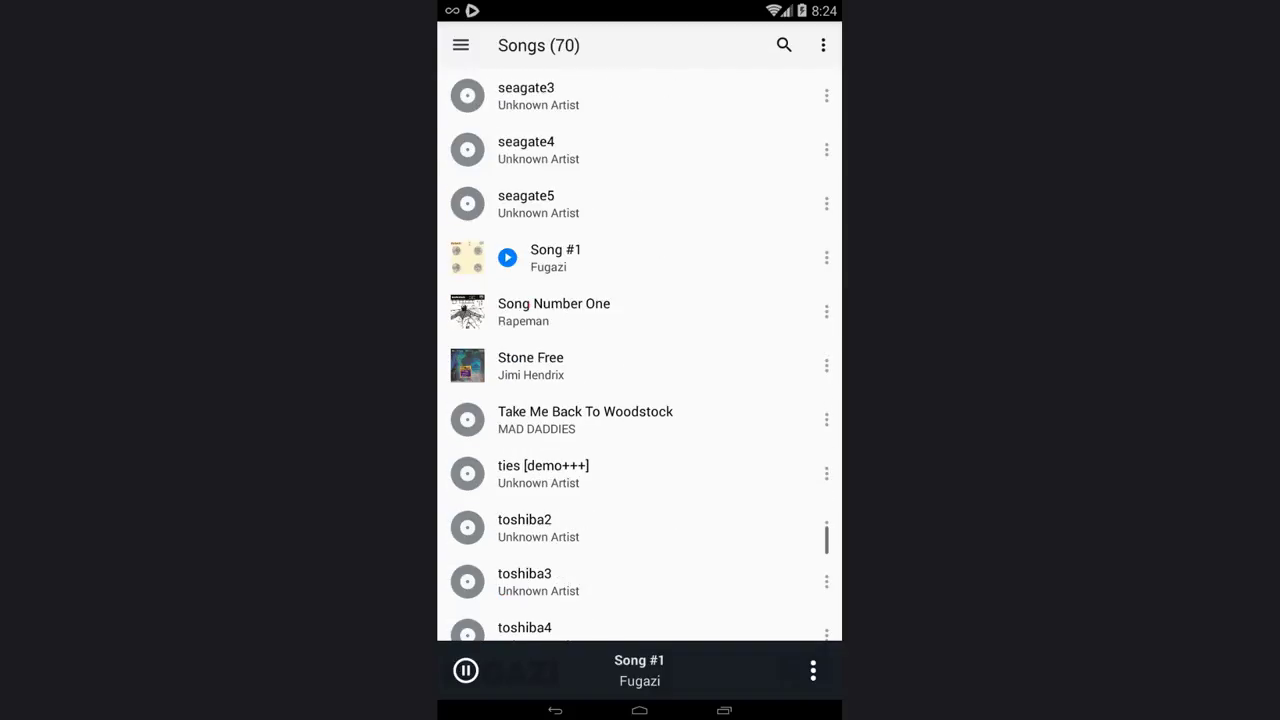
click(600, 311)
Browse Genres to Noise Rock and open the album Inki's Buttcrack bw Song… with its two tracks
click(460, 45)
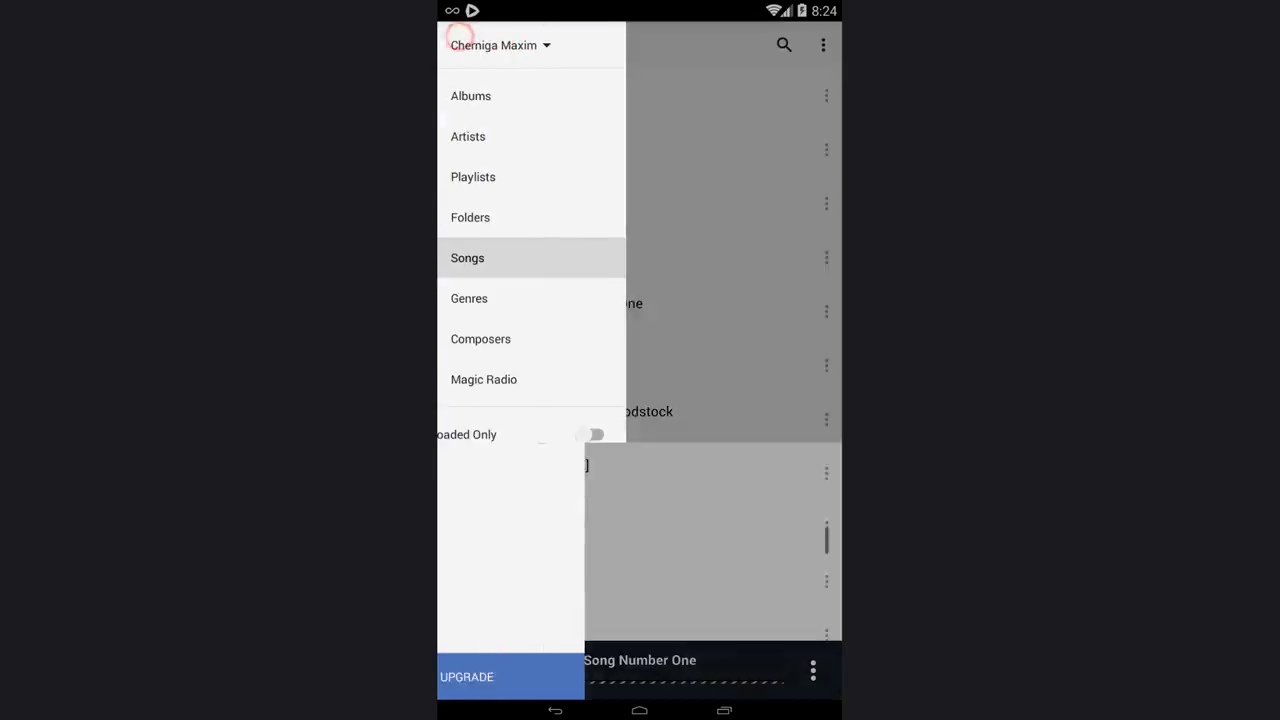
click(516, 298)
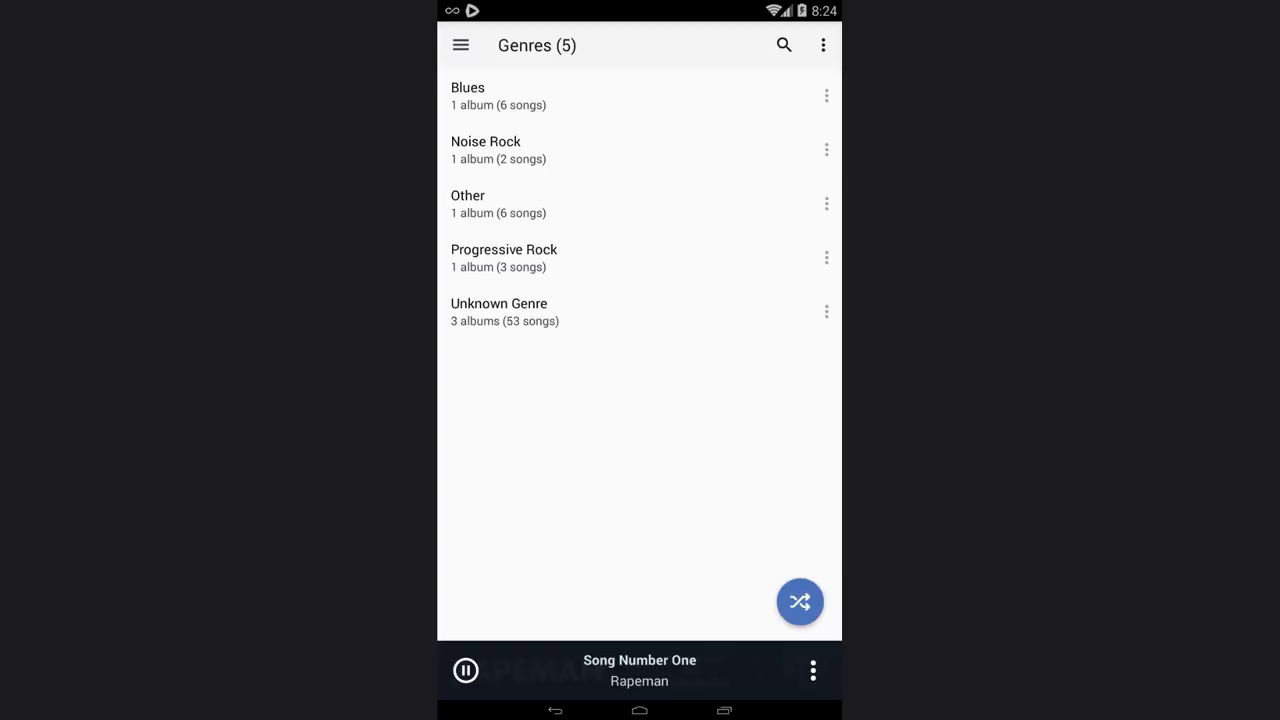
click(500, 151)
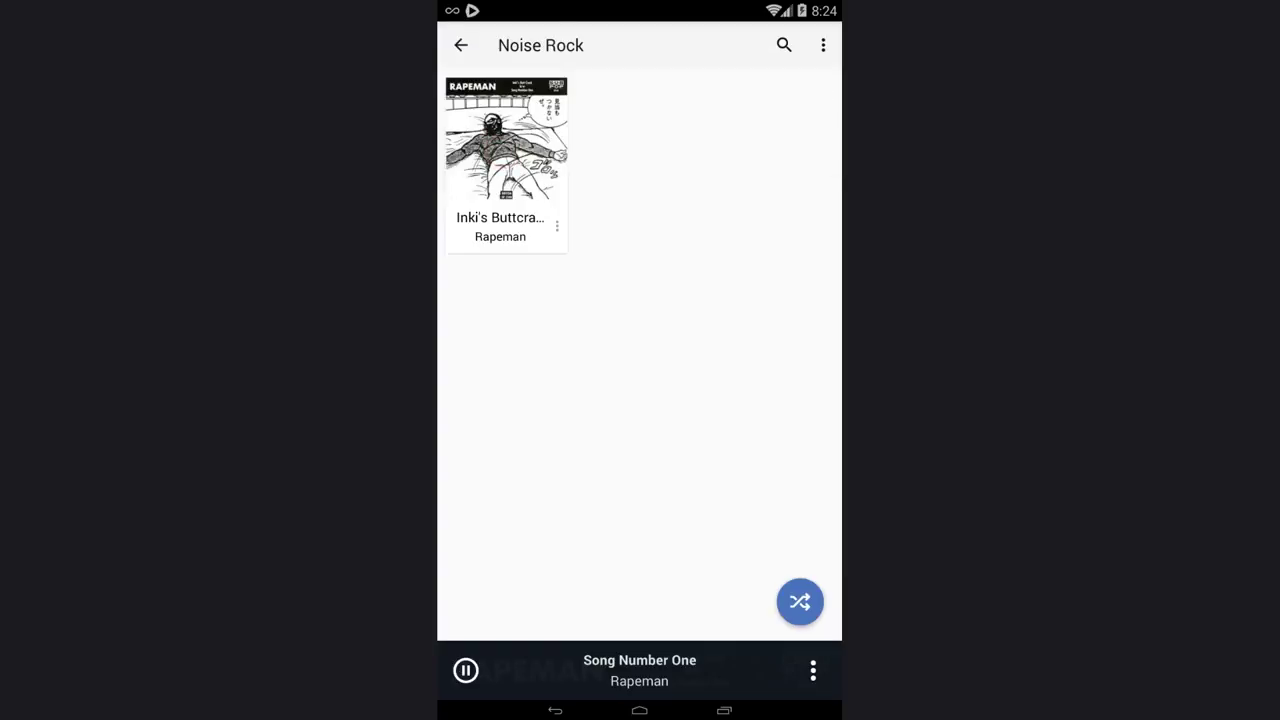
click(502, 153)
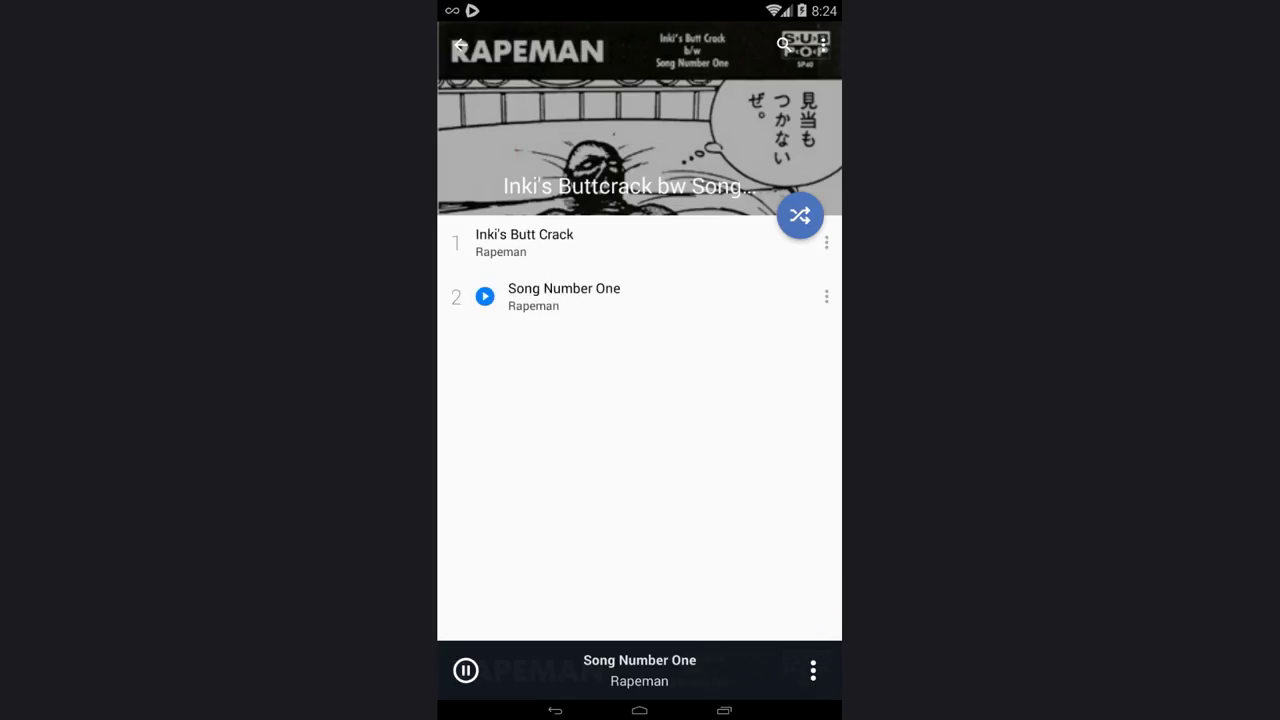